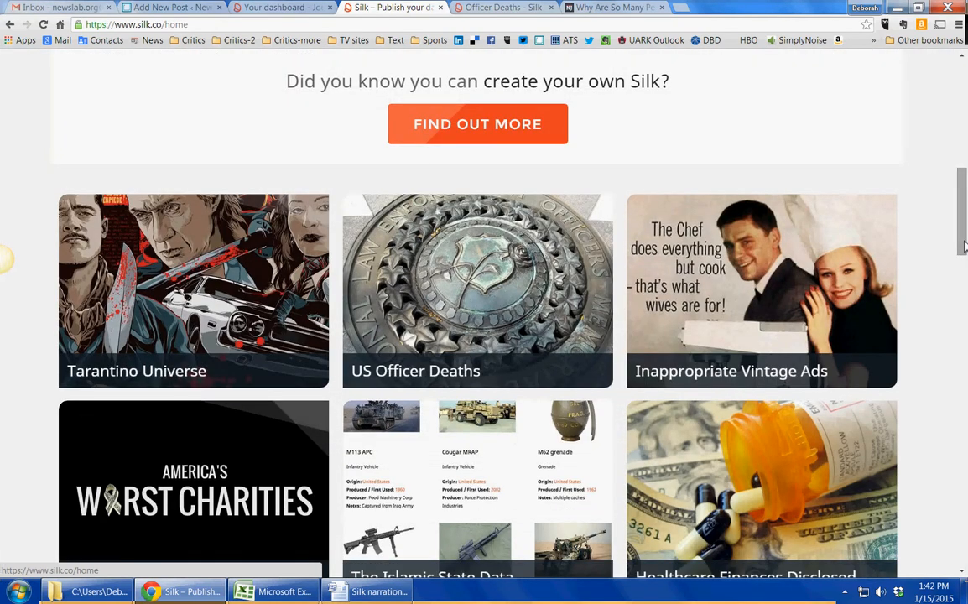
# - Review the column headers of the journalism awards spreadsheet, from Award through Image
pyautogui.click(286, 592)
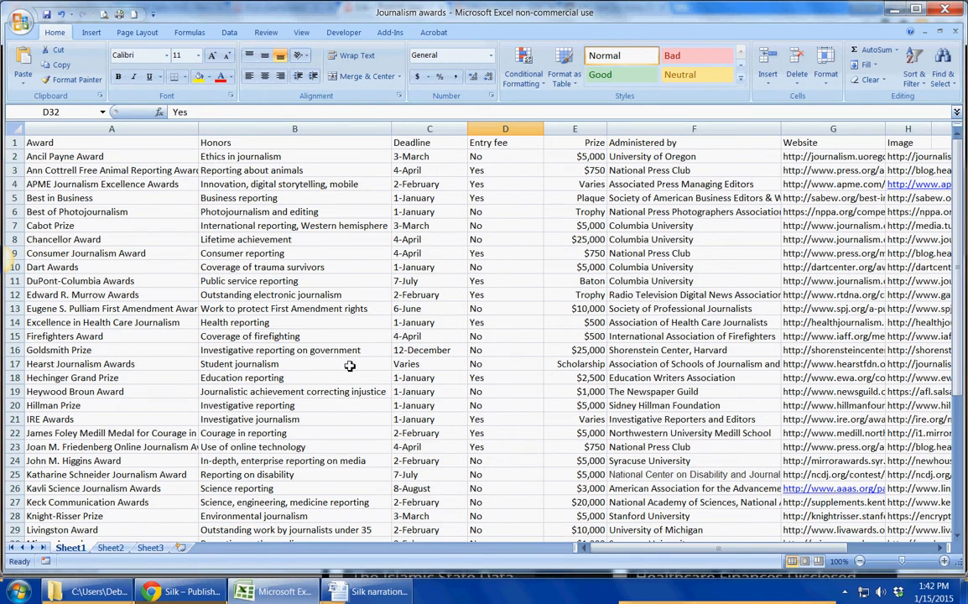
pyautogui.click(65, 157)
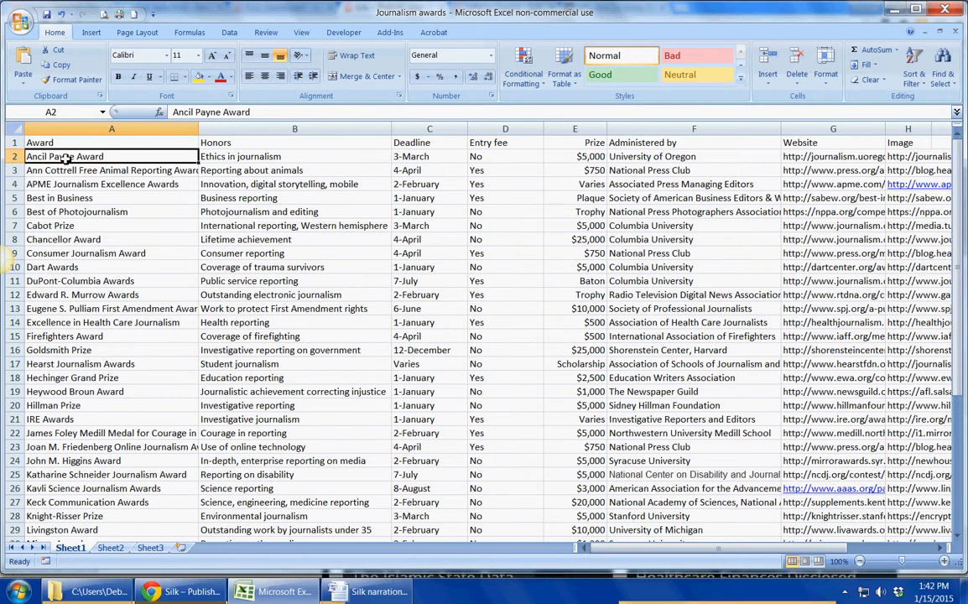
pyautogui.press('Down')
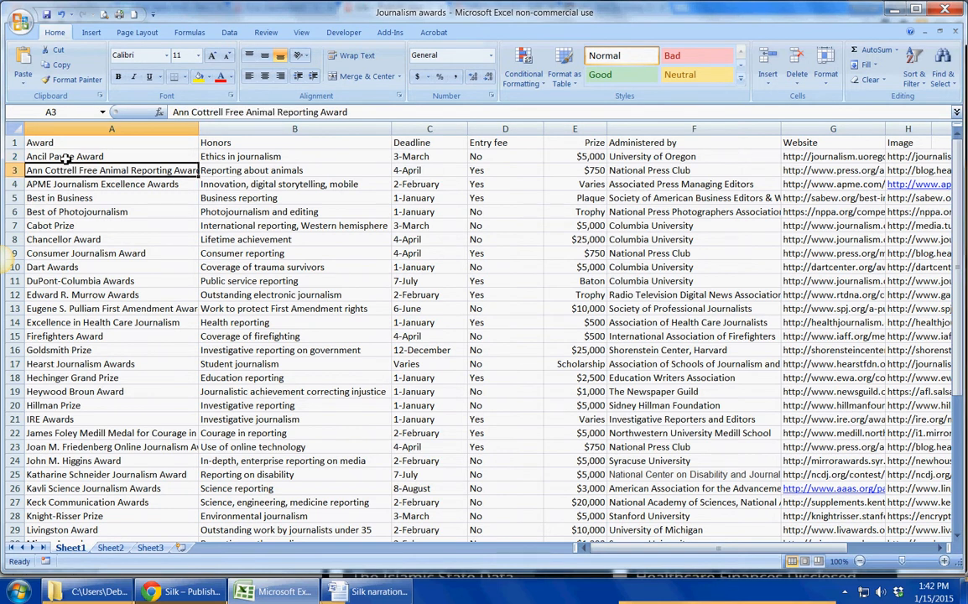
pyautogui.press('Up')
pyautogui.press('Up')
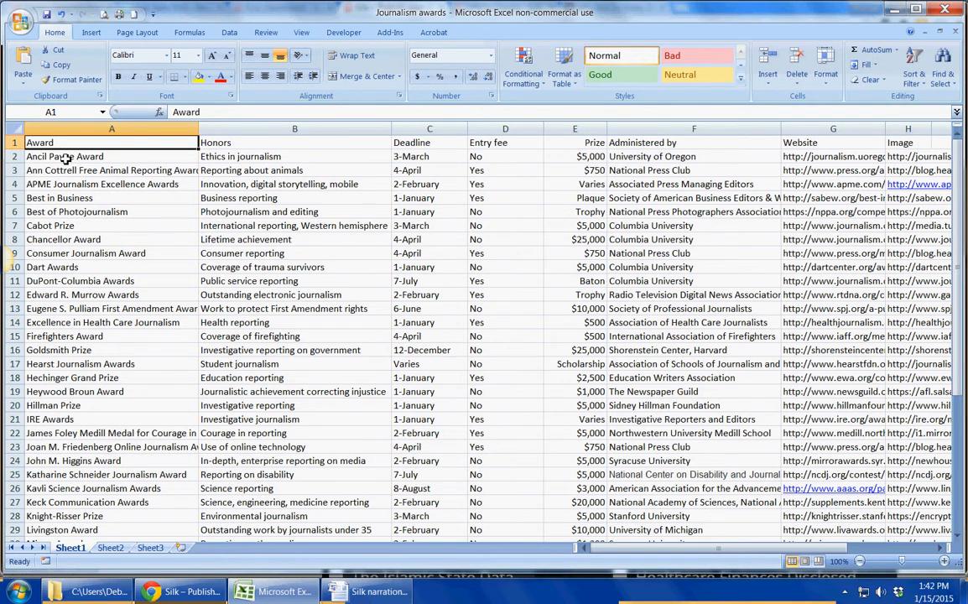
pyautogui.press('Right')
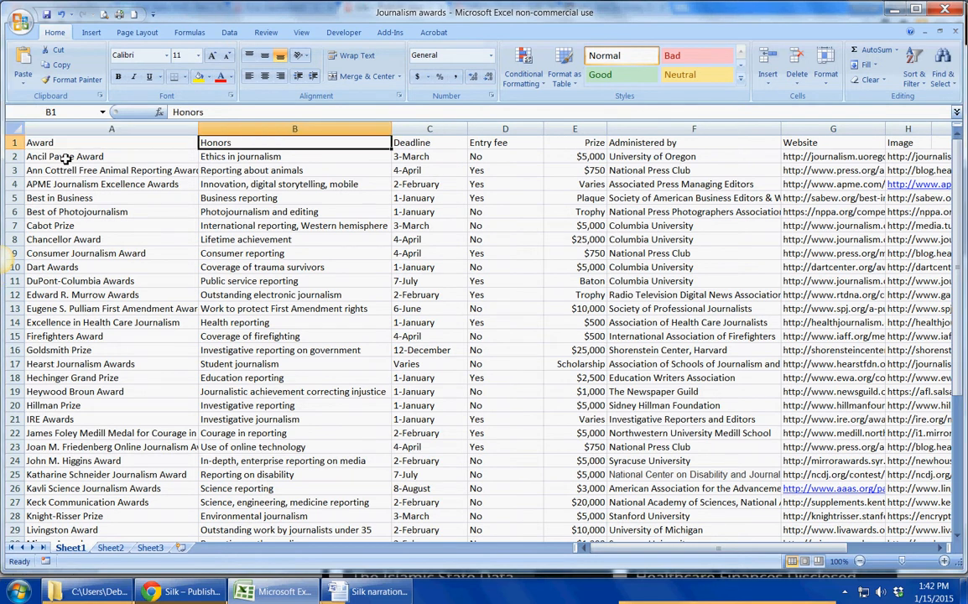
pyautogui.press('Right')
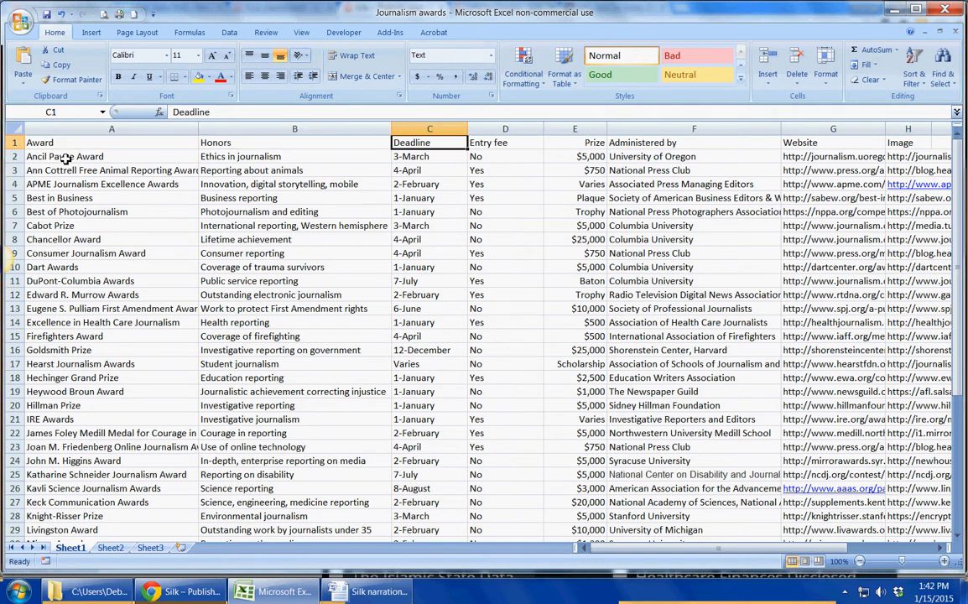
pyautogui.press('Right')
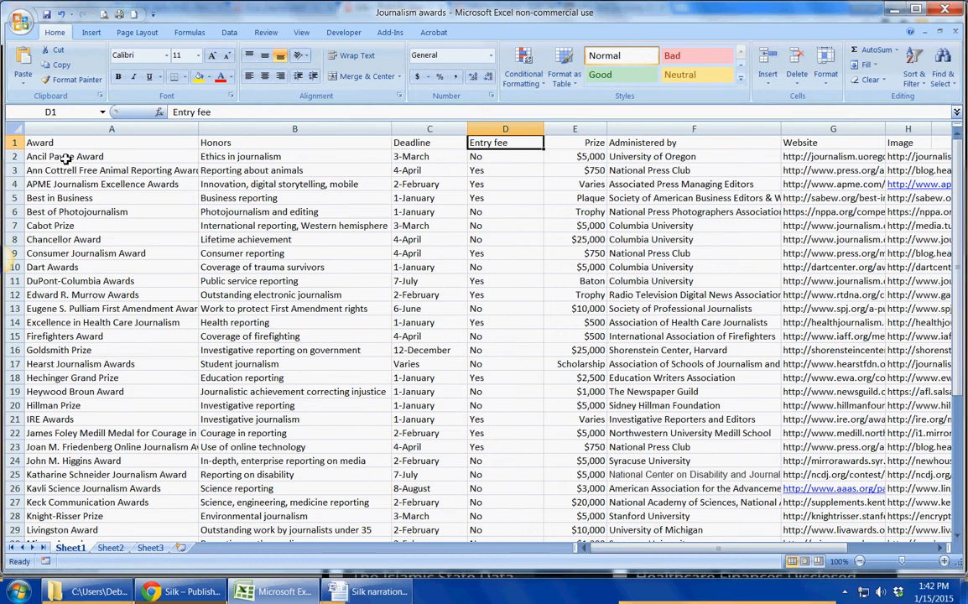
pyautogui.press('Right')
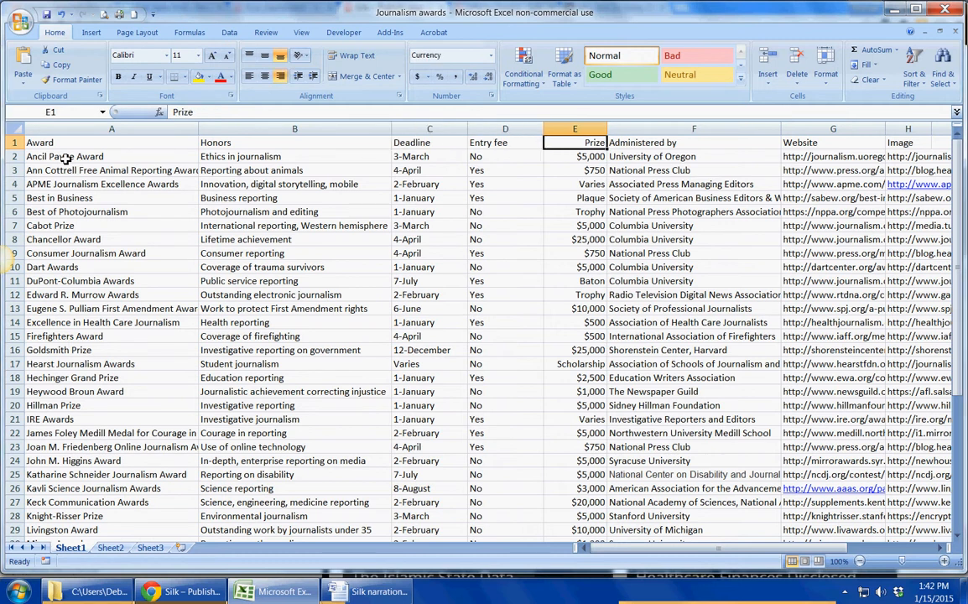
pyautogui.press('Right')
pyautogui.press('Right')
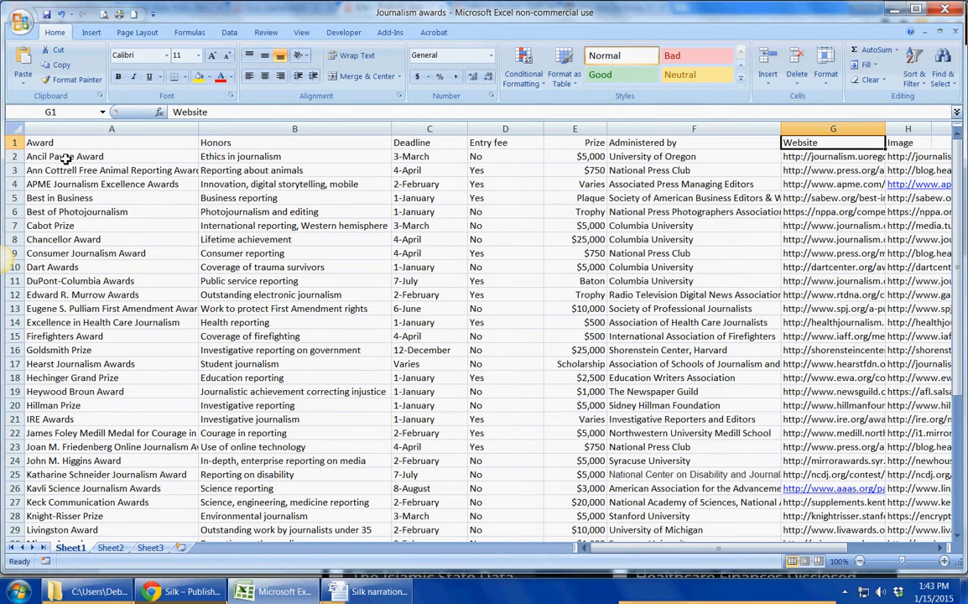
pyautogui.press('Right')
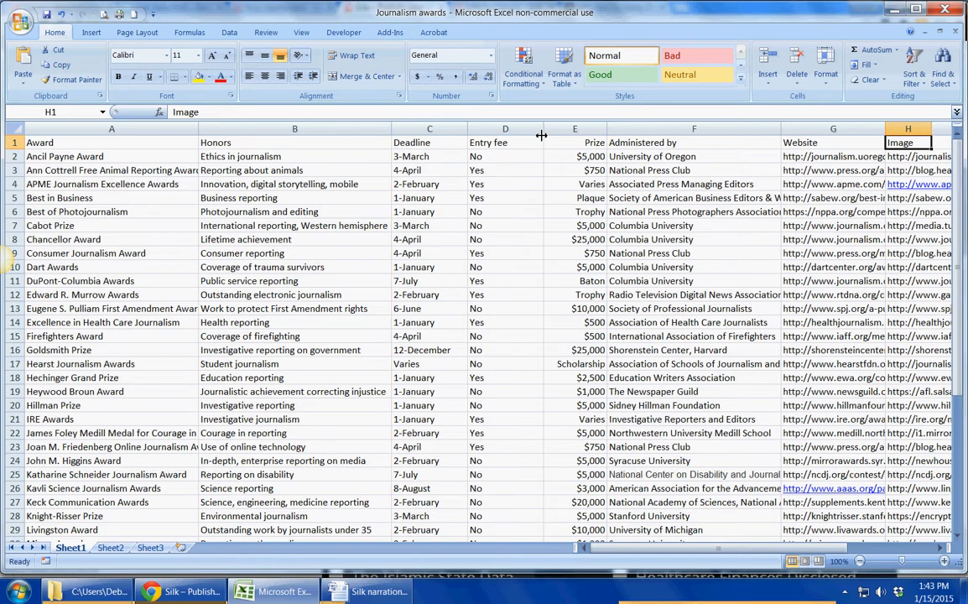
# - Pick the Journalism awards spreadsheet from disk to import into the Silk site dashboard
pyautogui.click(178, 593)
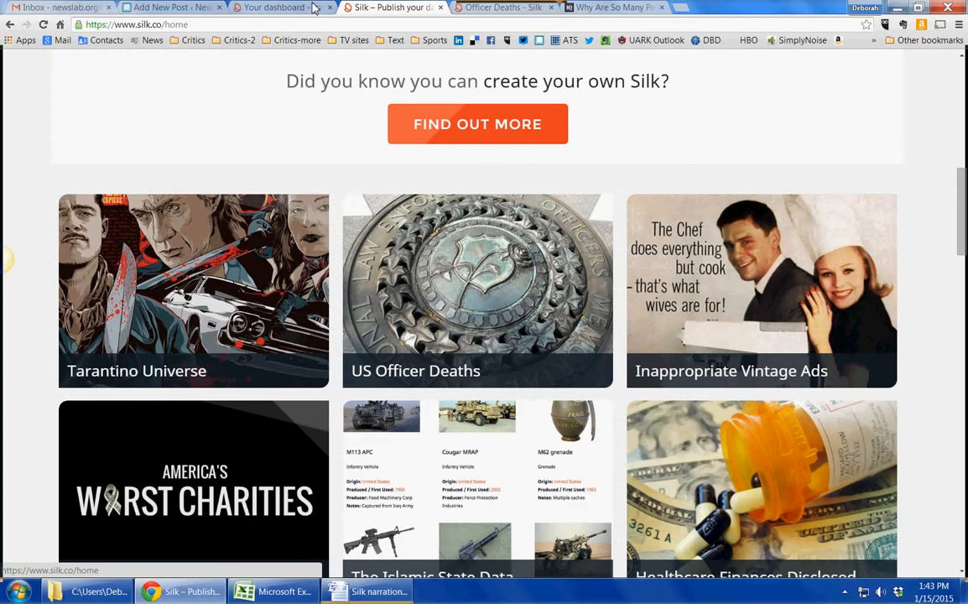
pyautogui.click(310, 7)
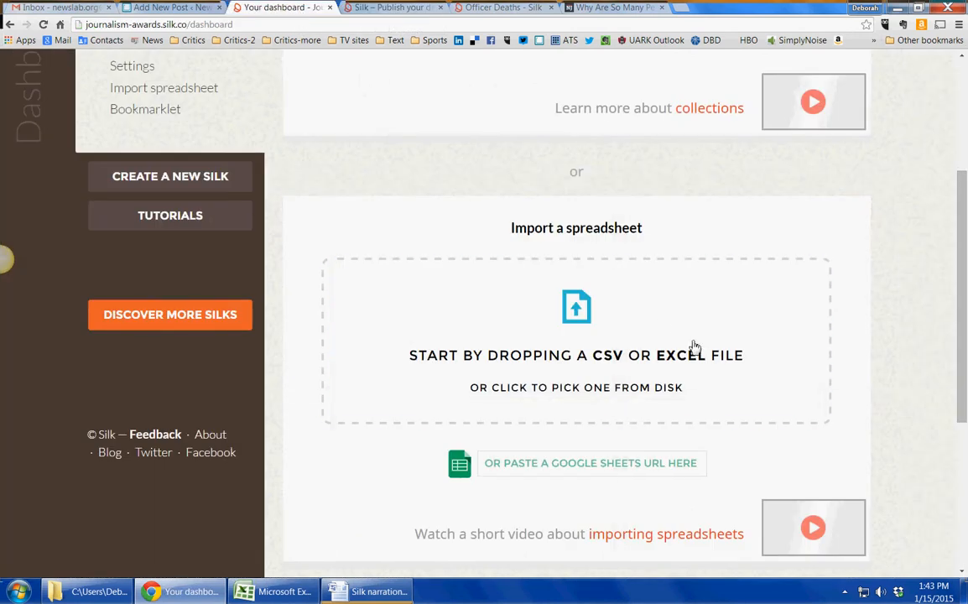
pyautogui.scroll(3, 697, 347)
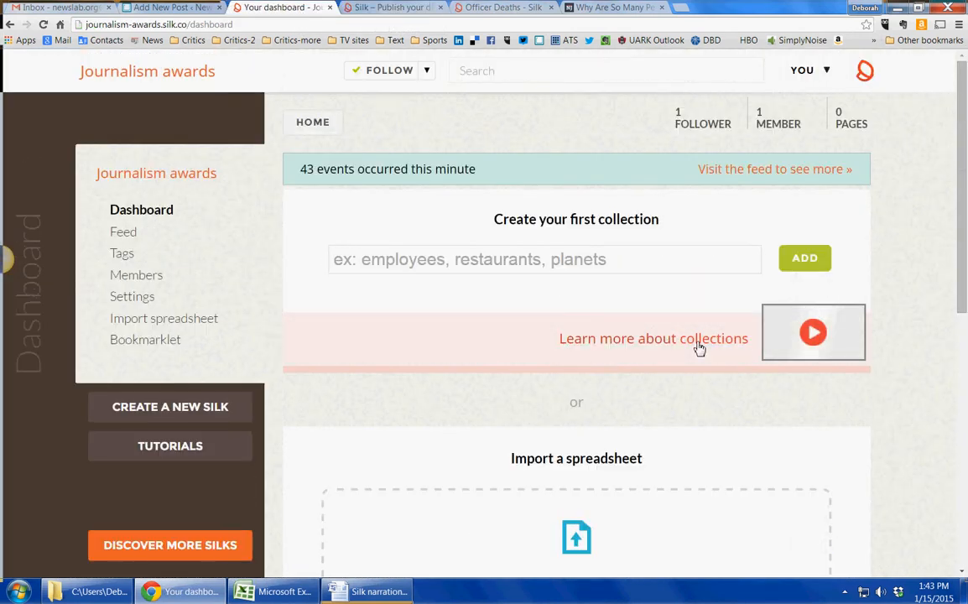
pyautogui.scroll(-2, 699, 347)
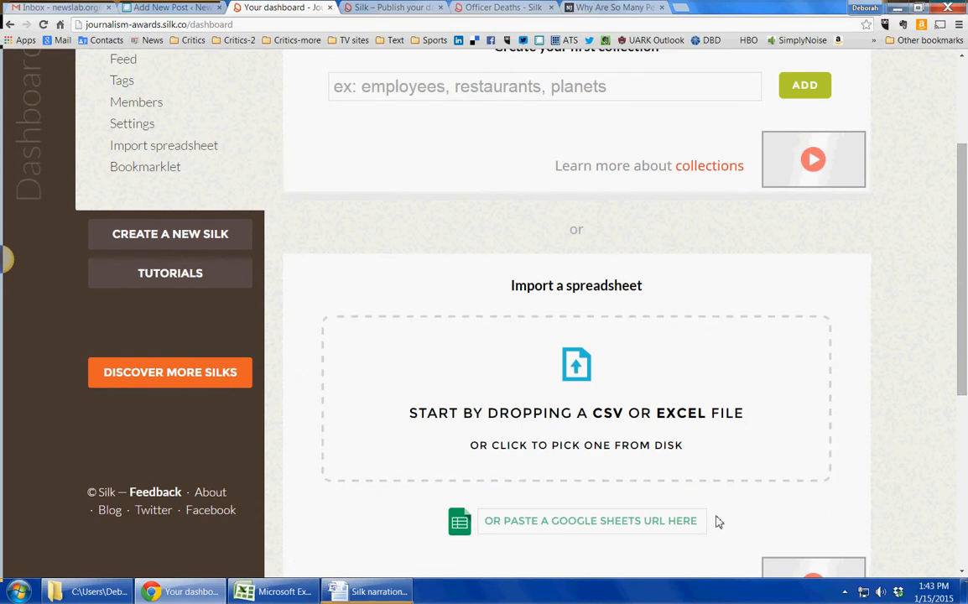
pyautogui.click(584, 395)
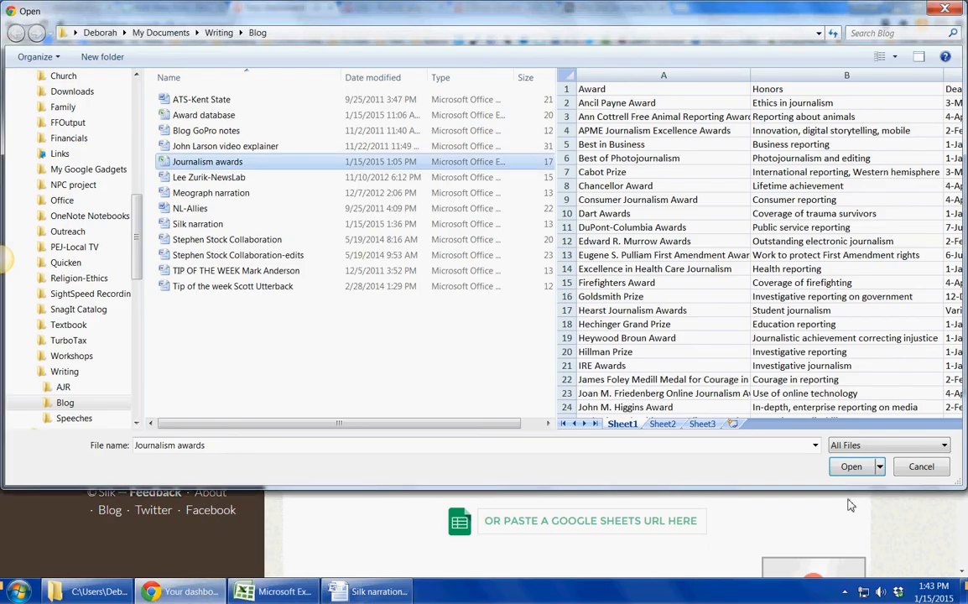
pyautogui.click(851, 472)
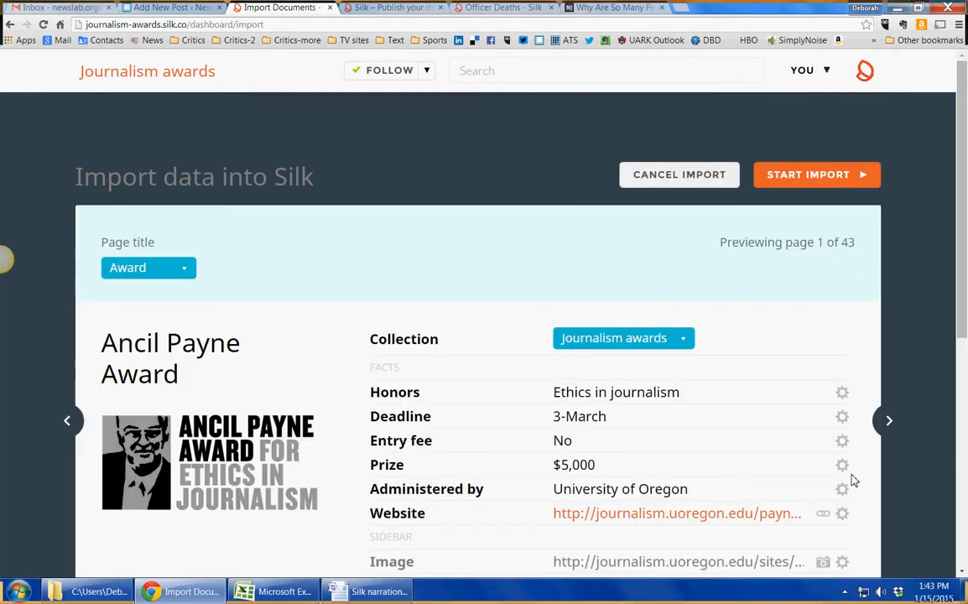
# - Preview the first few award pages in the import screen and start the import
pyautogui.scroll(-1, 719, 280)
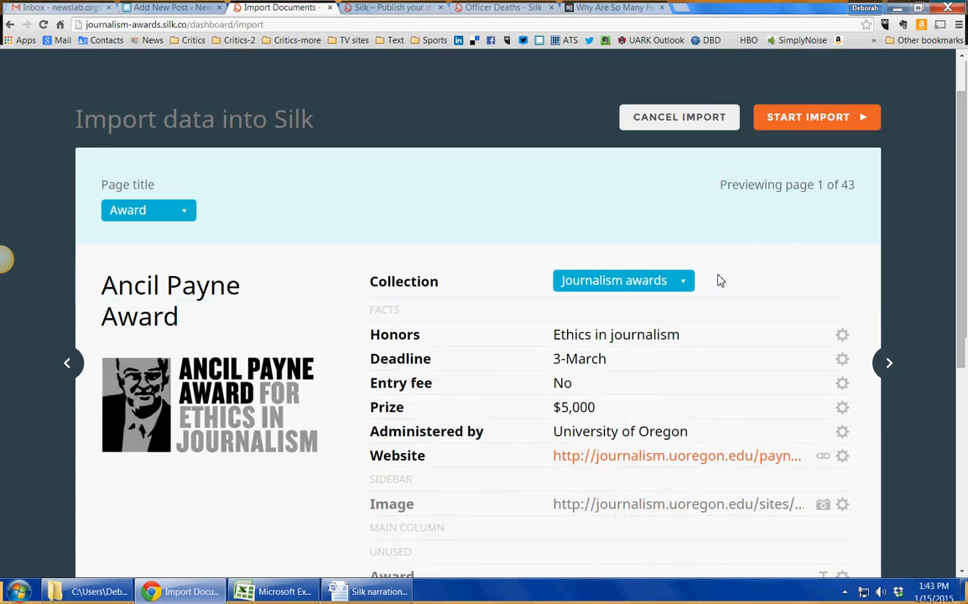
pyautogui.click(888, 364)
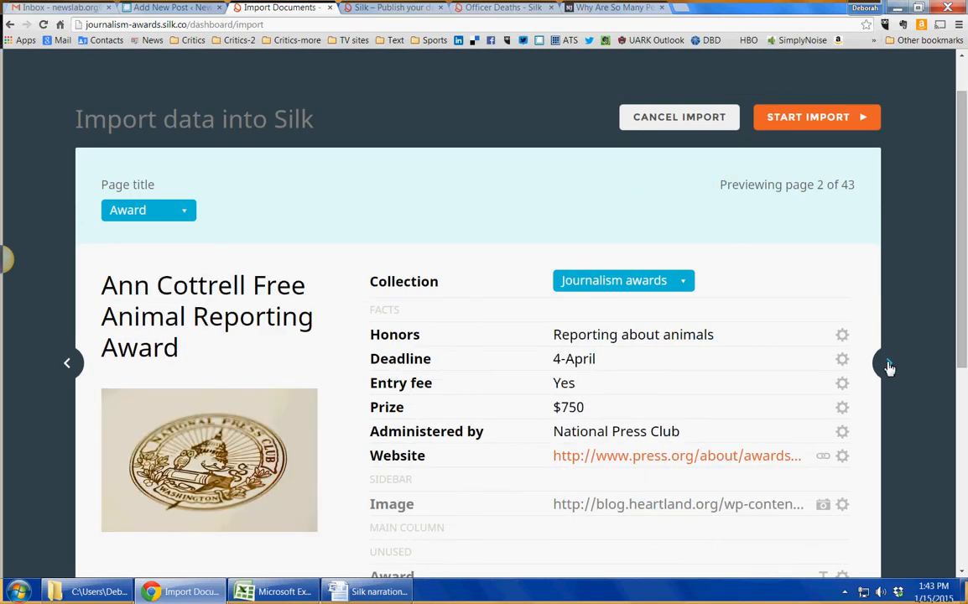
pyautogui.click(888, 365)
pyautogui.click(889, 365)
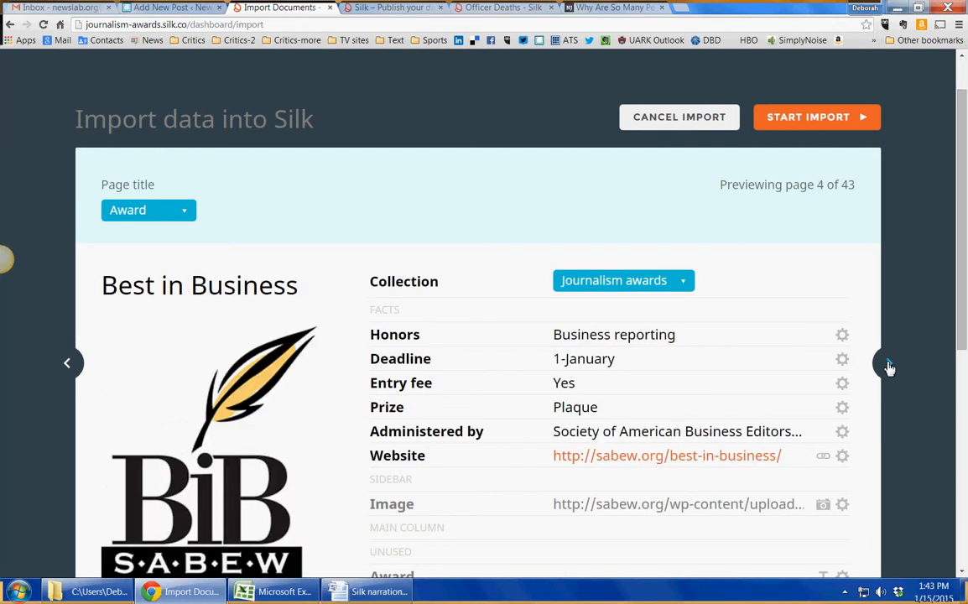
pyautogui.click(888, 365)
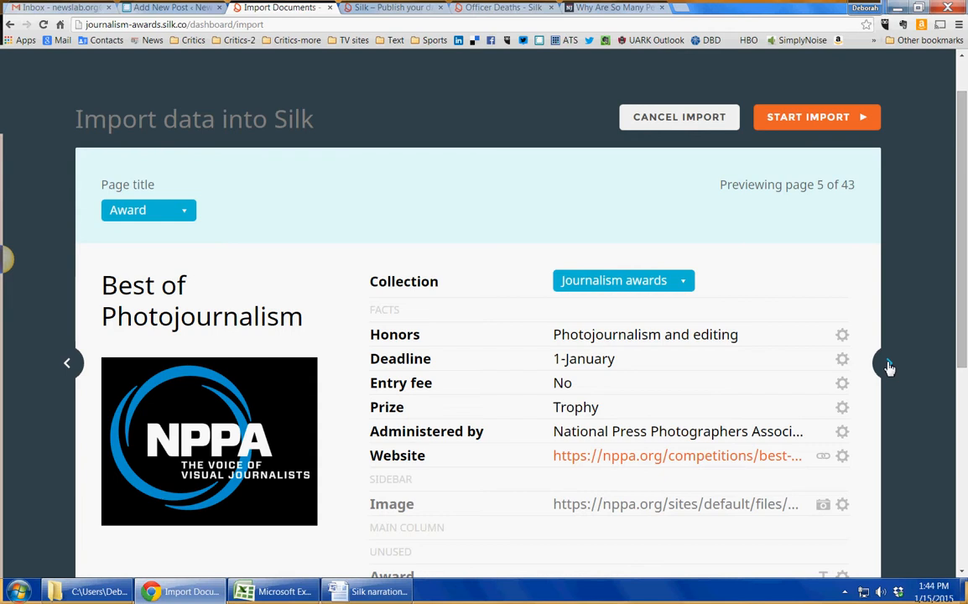
pyautogui.click(818, 118)
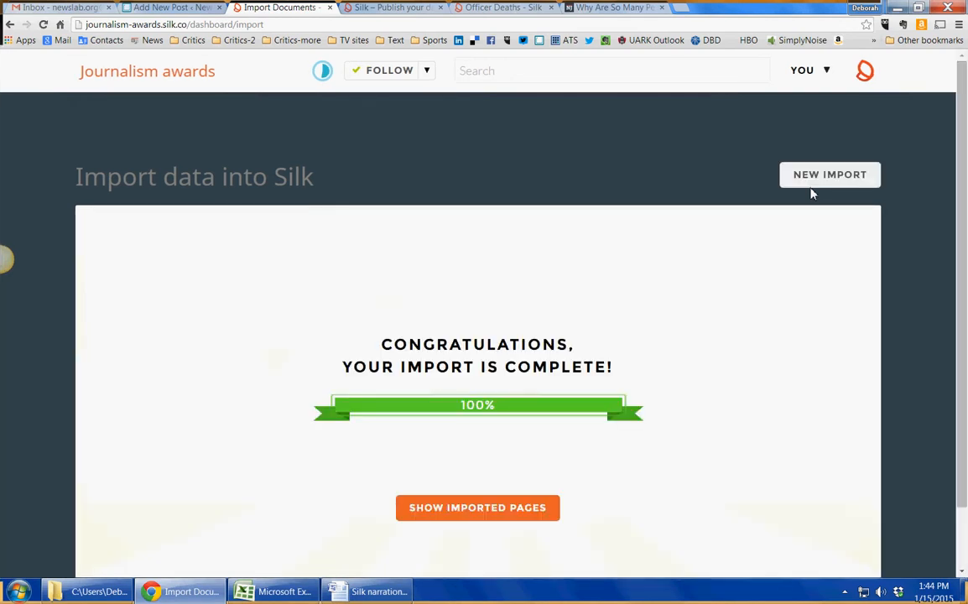
# - Show the imported pages and switch the visualization from Grid to Table
pyautogui.click(511, 510)
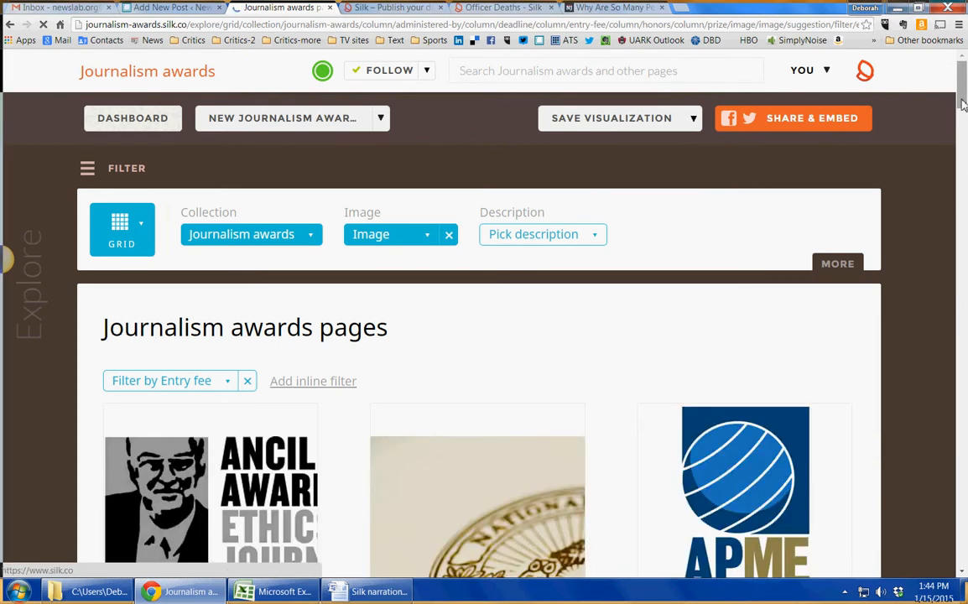
pyautogui.scroll(-3, 964, 126)
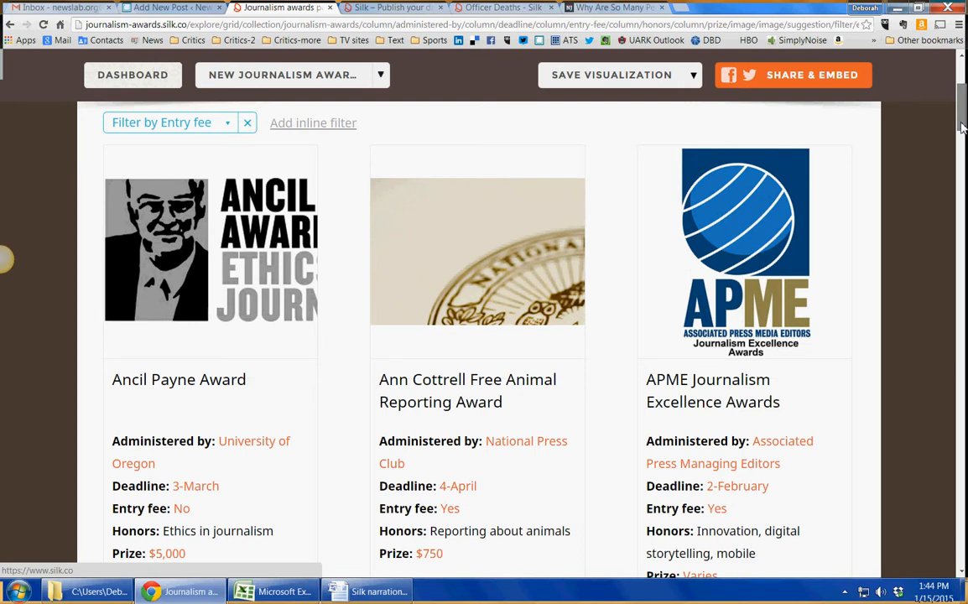
pyautogui.moveTo(964, 126); pyautogui.dragTo(963, 96)
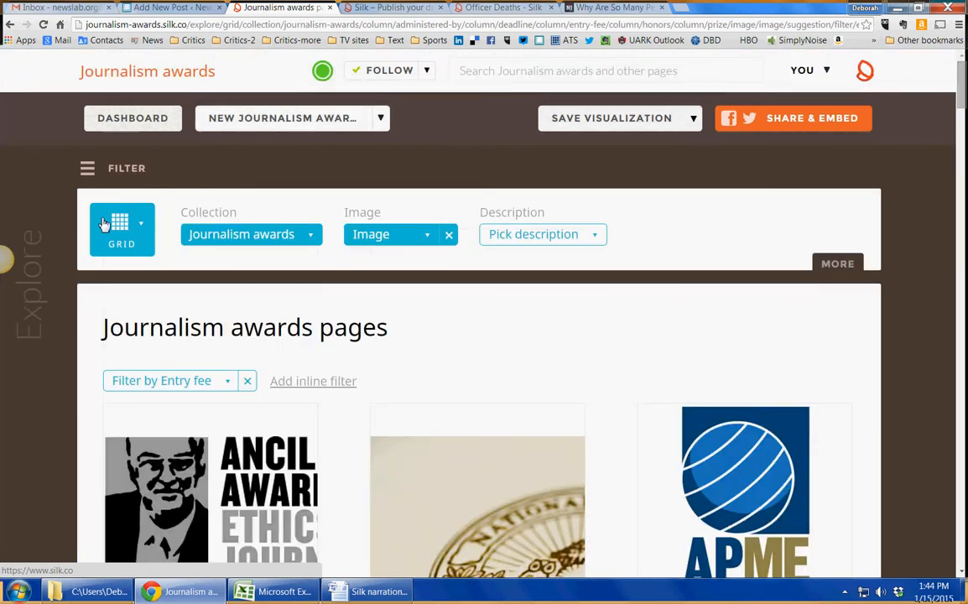
pyautogui.click(144, 225)
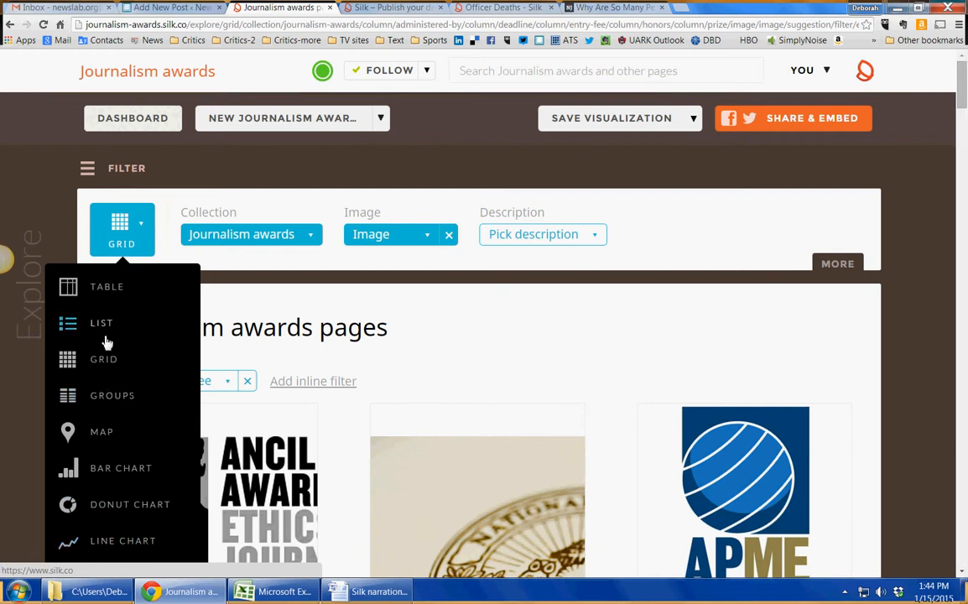
pyautogui.click(99, 289)
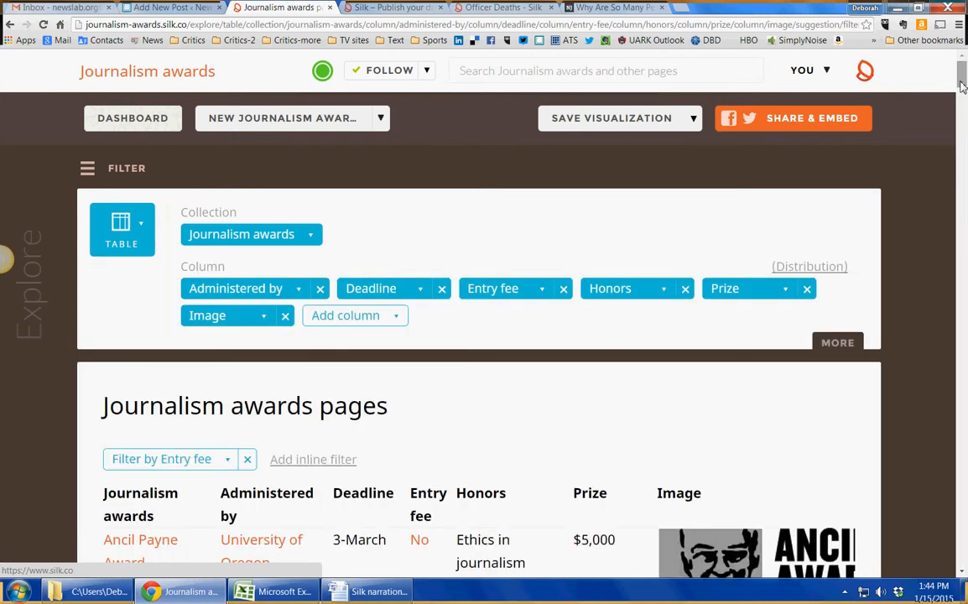
# - Sort the awards table by the Prize column in ascending order
pyautogui.moveTo(962, 83); pyautogui.dragTo(962, 99)
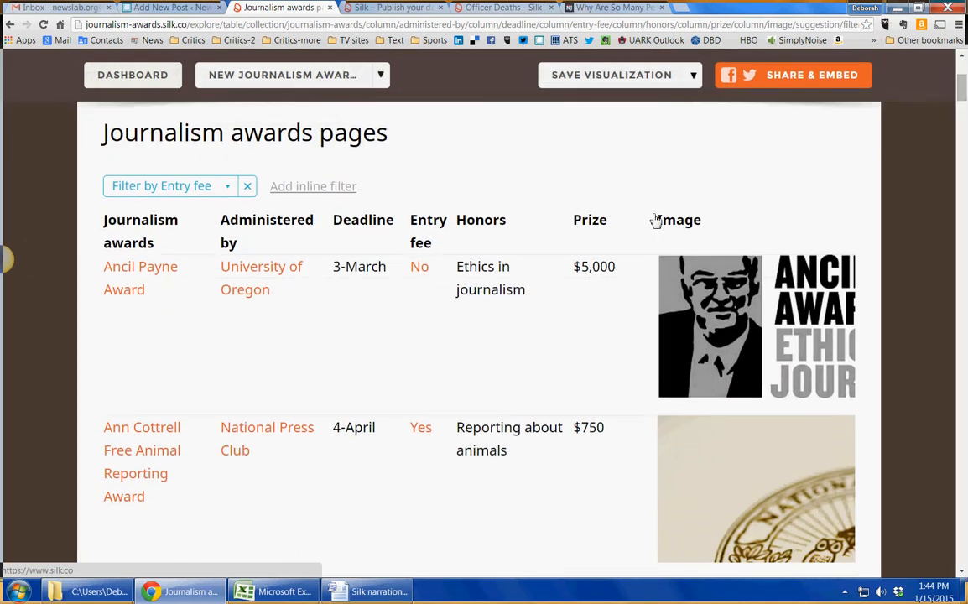
pyautogui.click(591, 221)
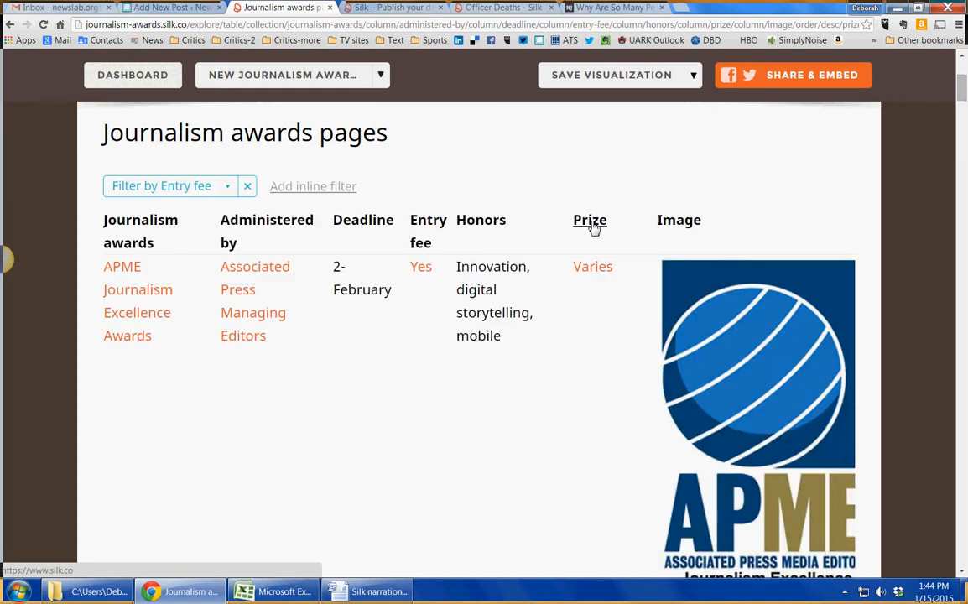
pyautogui.scroll(-8, 593, 228)
pyautogui.scroll(-4, 593, 228)
pyautogui.scroll(12, 592, 225)
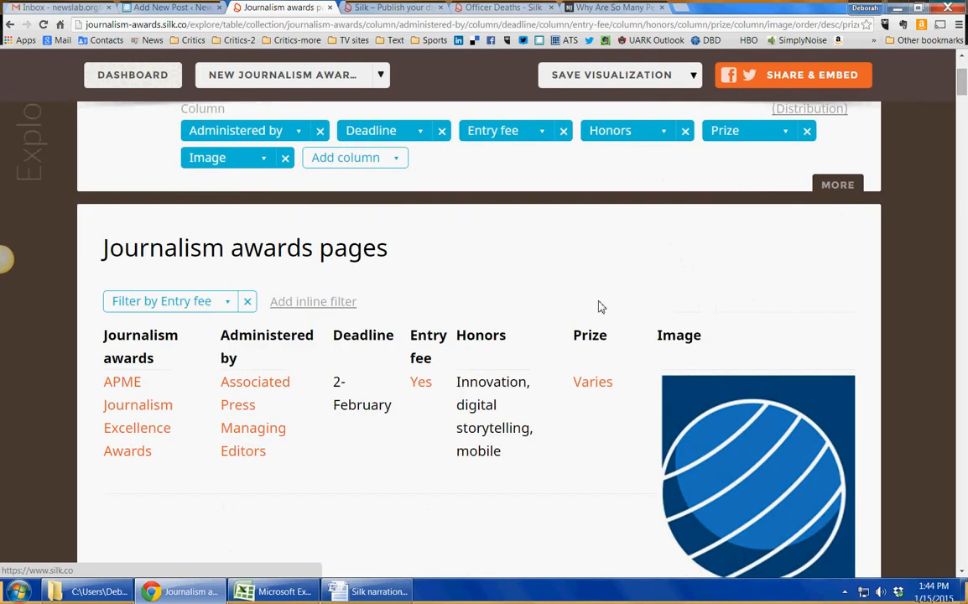
pyautogui.click(591, 335)
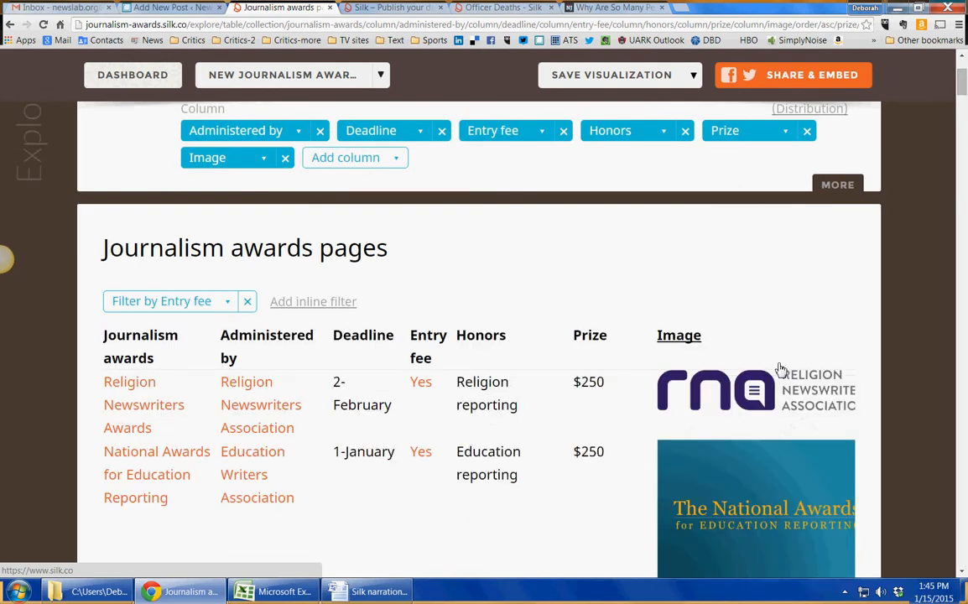
# - Sort the awards table by the Deadline column and scroll through the sorted rows
pyautogui.scroll(-1, 620, 390)
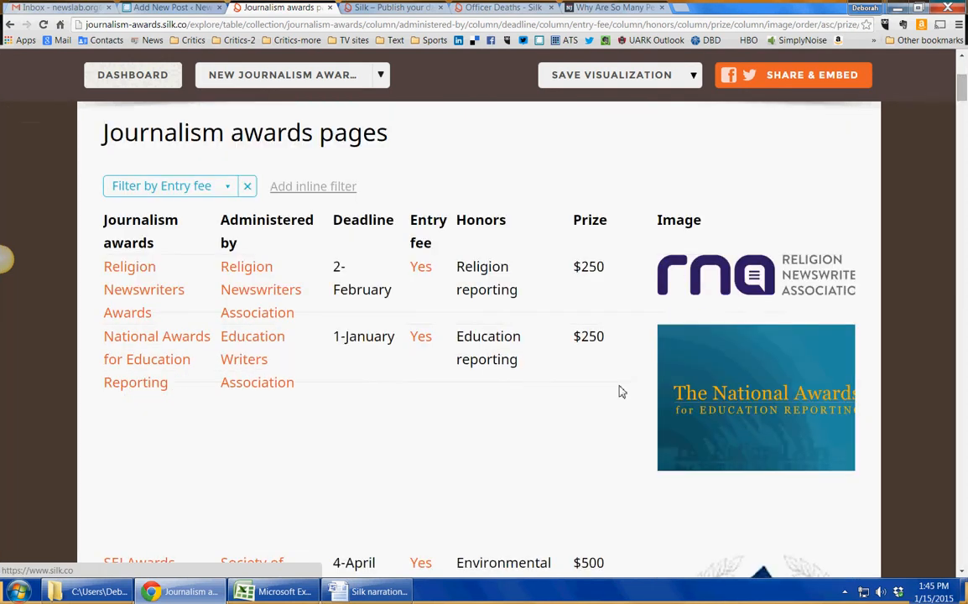
pyautogui.click(362, 230)
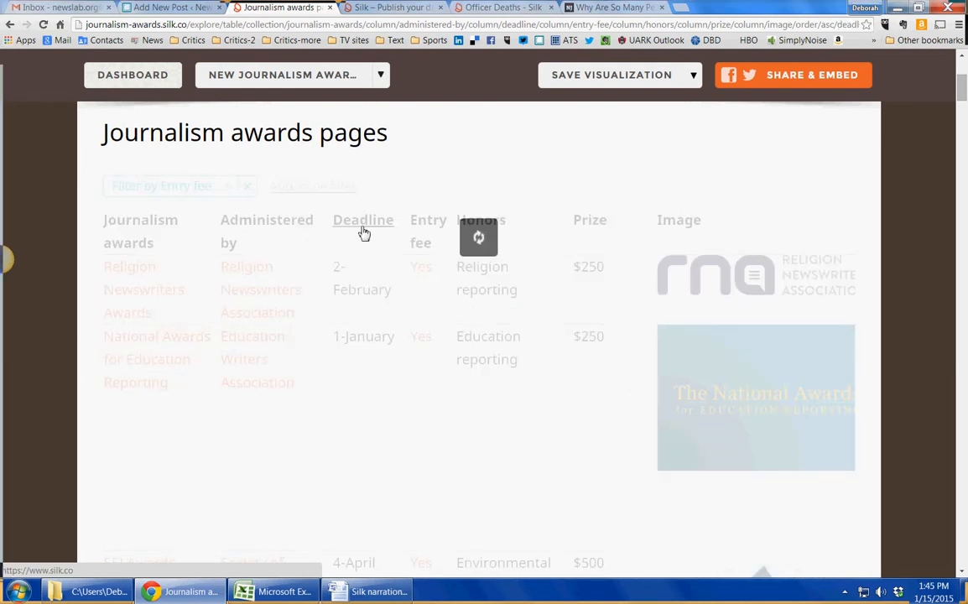
pyautogui.scroll(-9, 377, 288)
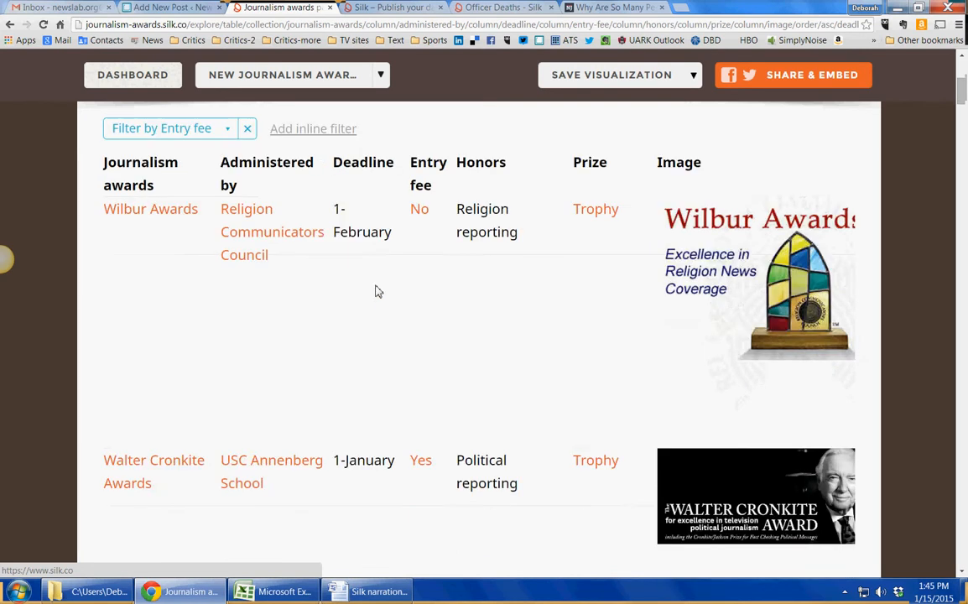
pyautogui.scroll(-8, 377, 291)
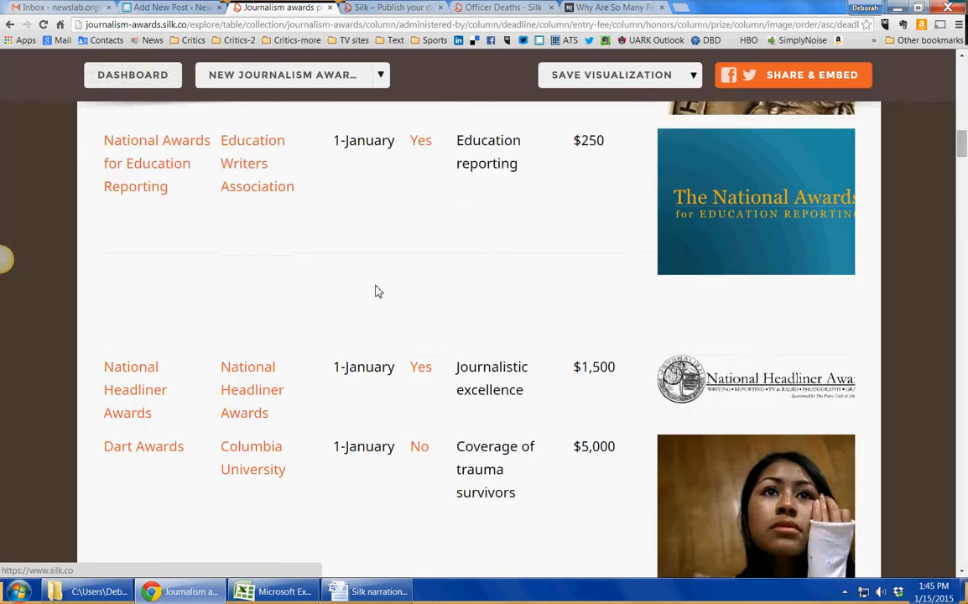
pyautogui.scroll(-3, 375, 290)
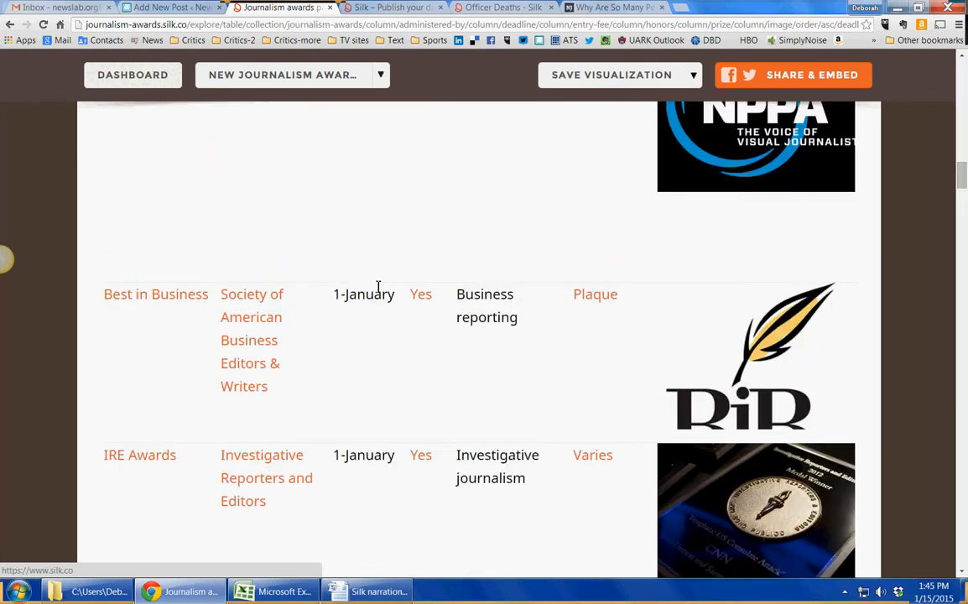
# - Open the Wilbur Awards page, edit its Deadline fact to 2-February, and save the page
pyautogui.scroll(14, 376, 290)
pyautogui.scroll(4, 377, 290)
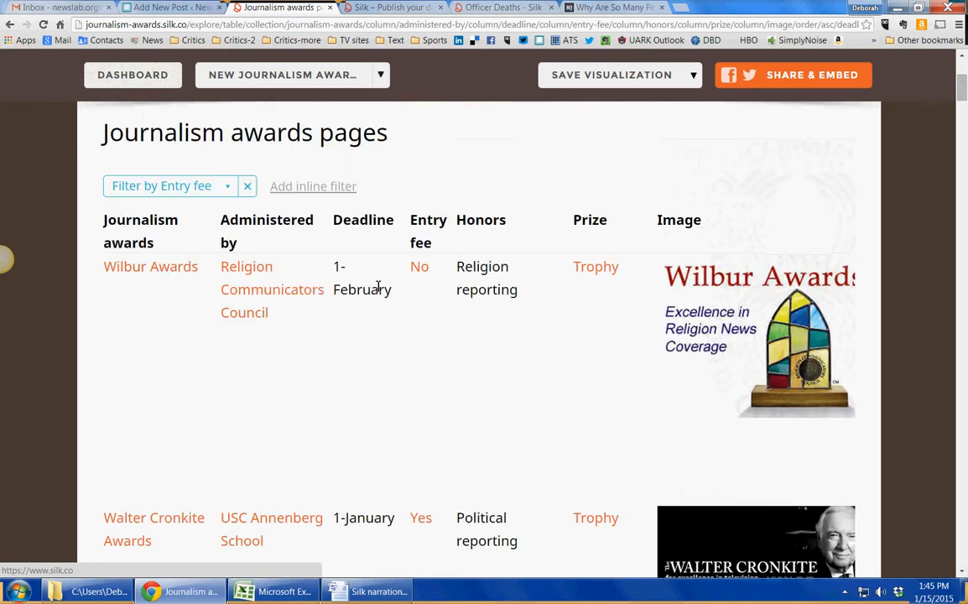
pyautogui.scroll(1, 378, 286)
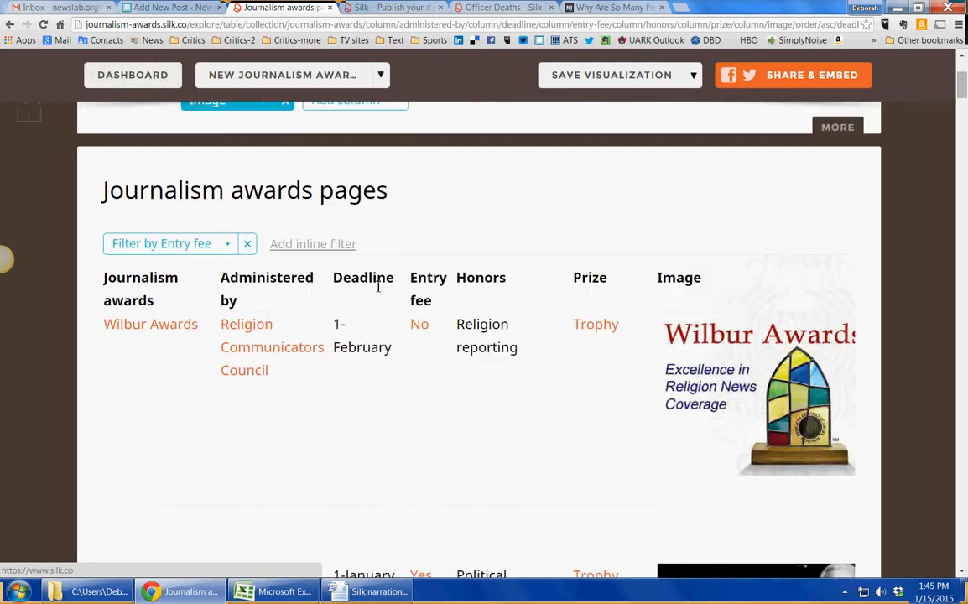
pyautogui.click(154, 333)
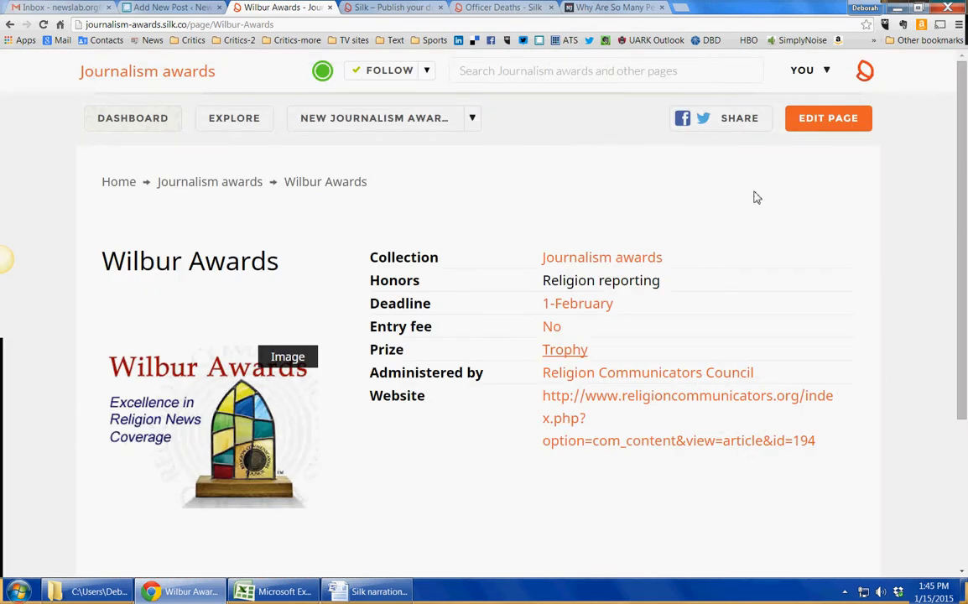
pyautogui.click(811, 126)
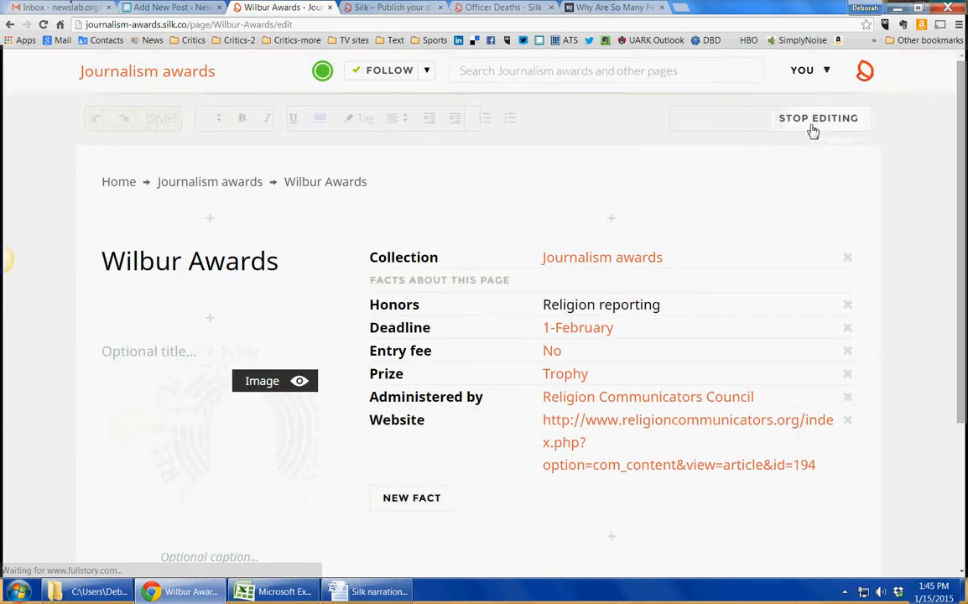
pyautogui.click(549, 327)
pyautogui.click(550, 328)
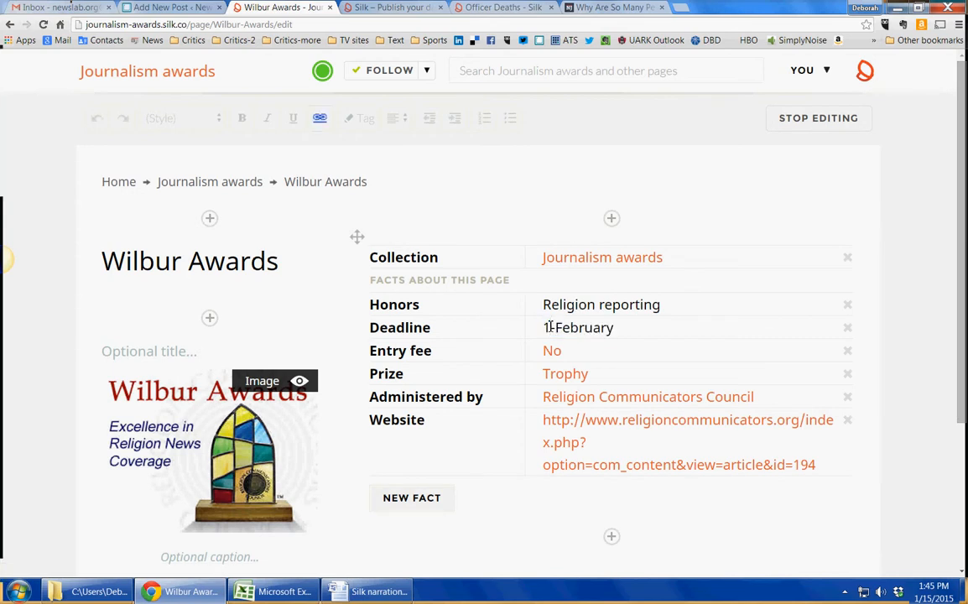
pyautogui.press('BackSpace')
pyautogui.write('2')
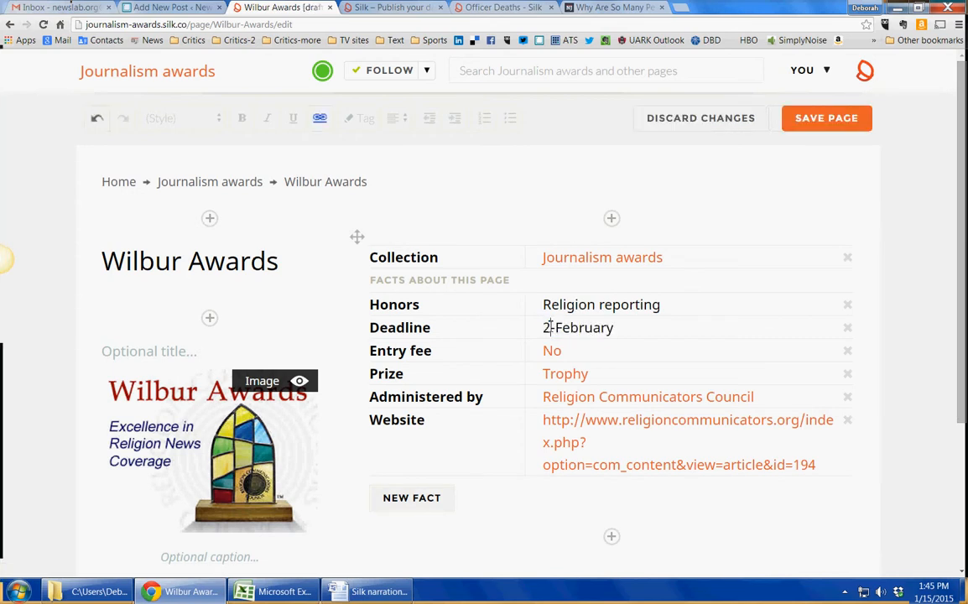
pyautogui.click(821, 128)
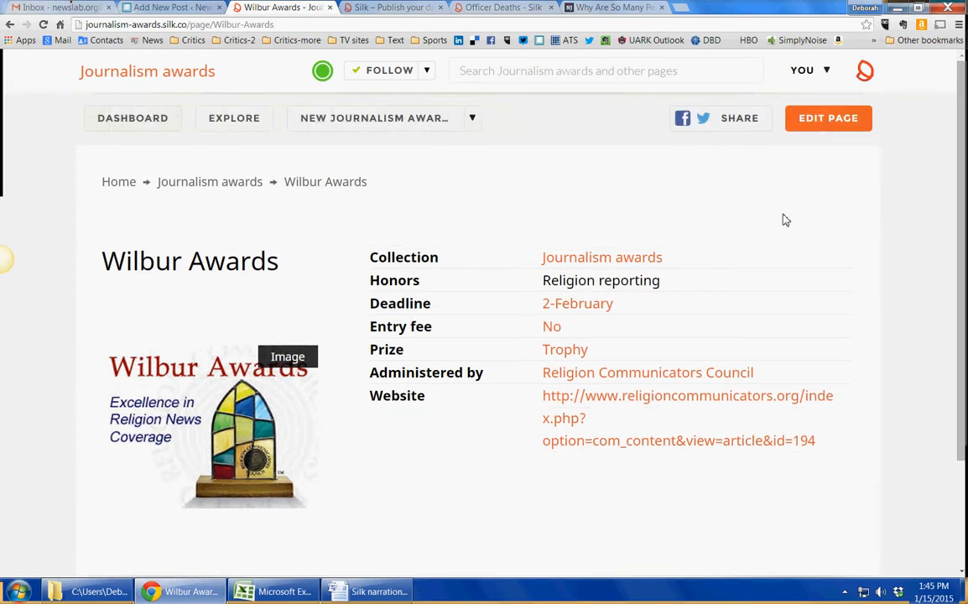
# - Return to the Journalism awards collection and switch its visualization from Grid to Table
pyautogui.click(203, 184)
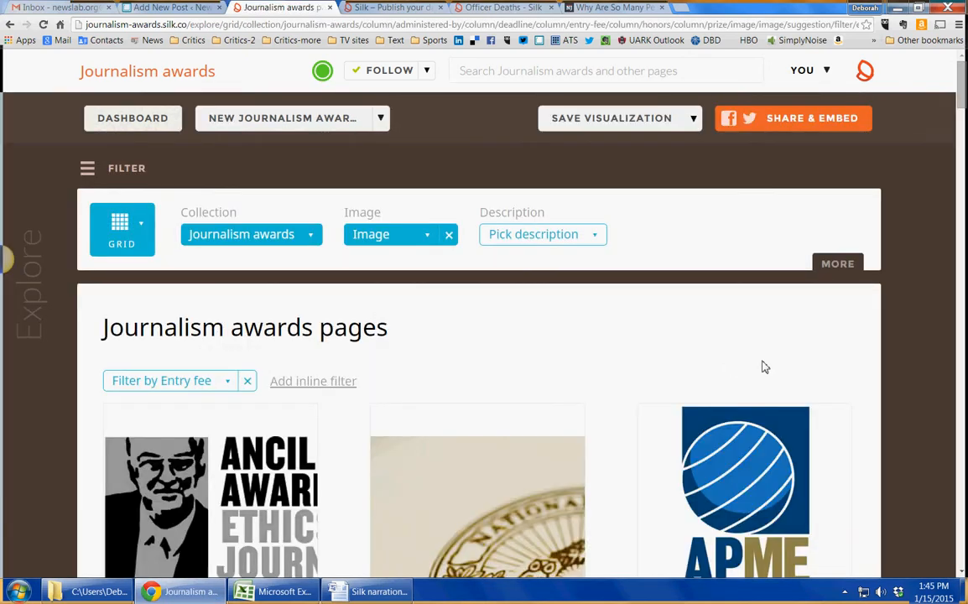
pyautogui.scroll(-1, 521, 320)
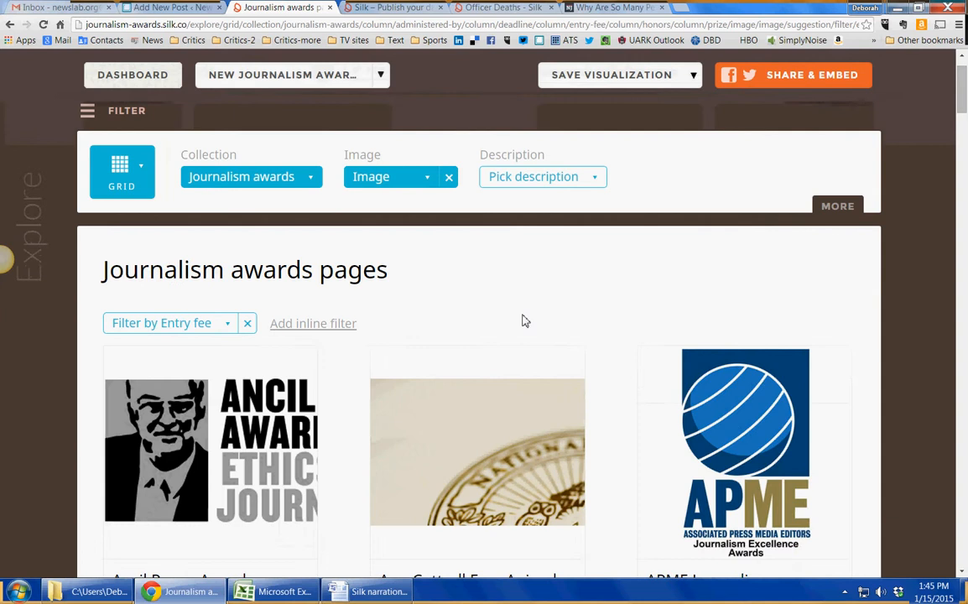
pyautogui.click(145, 188)
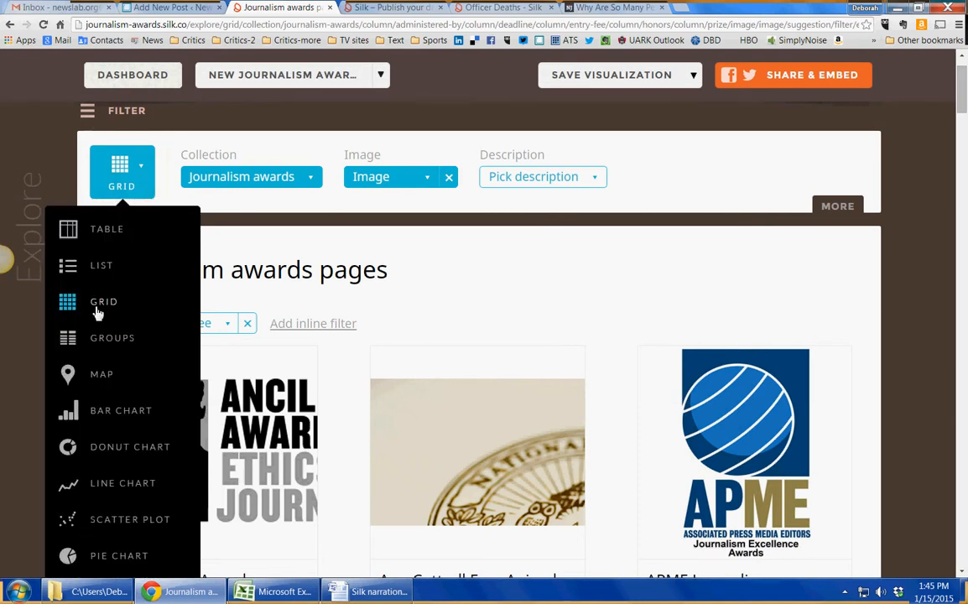
pyautogui.click(98, 312)
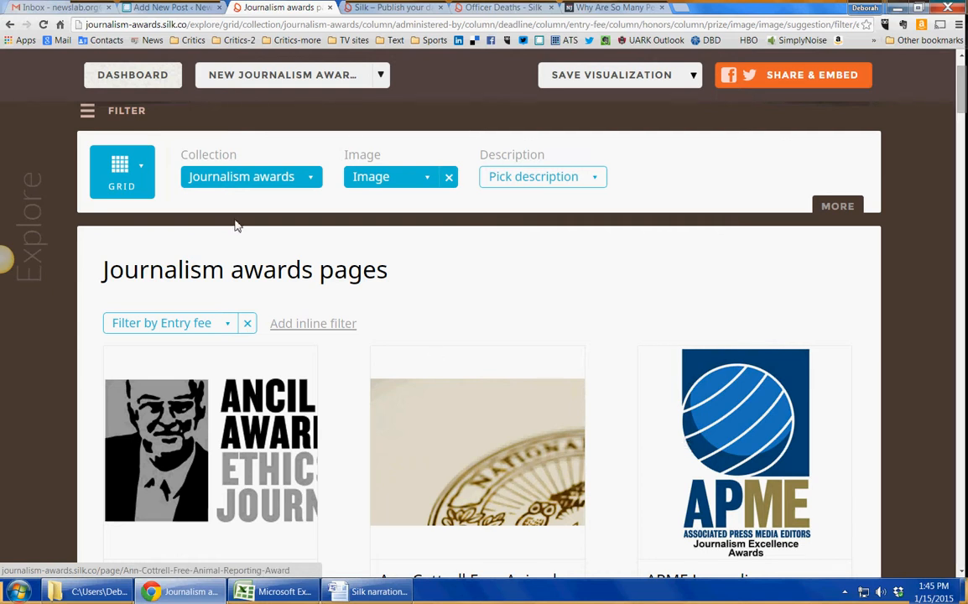
pyautogui.click(126, 188)
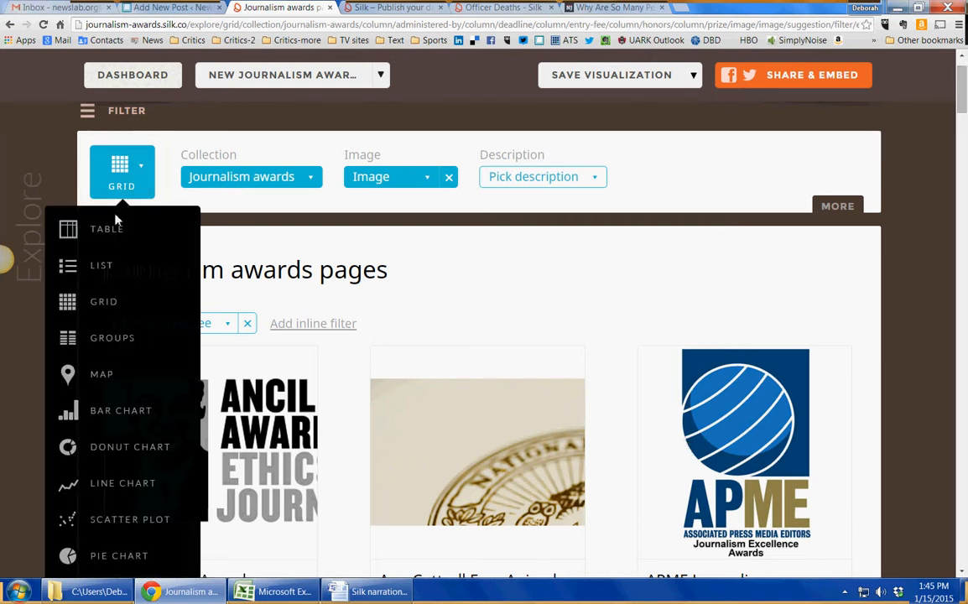
pyautogui.click(113, 227)
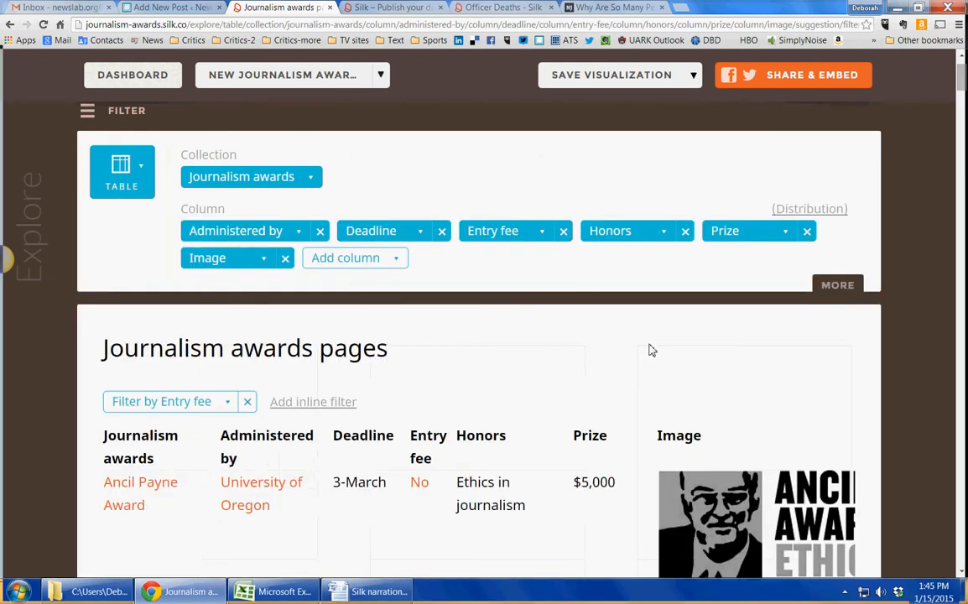
# - Sort the awards table by the Deadline column, toggling it to ascending order
pyautogui.click(363, 437)
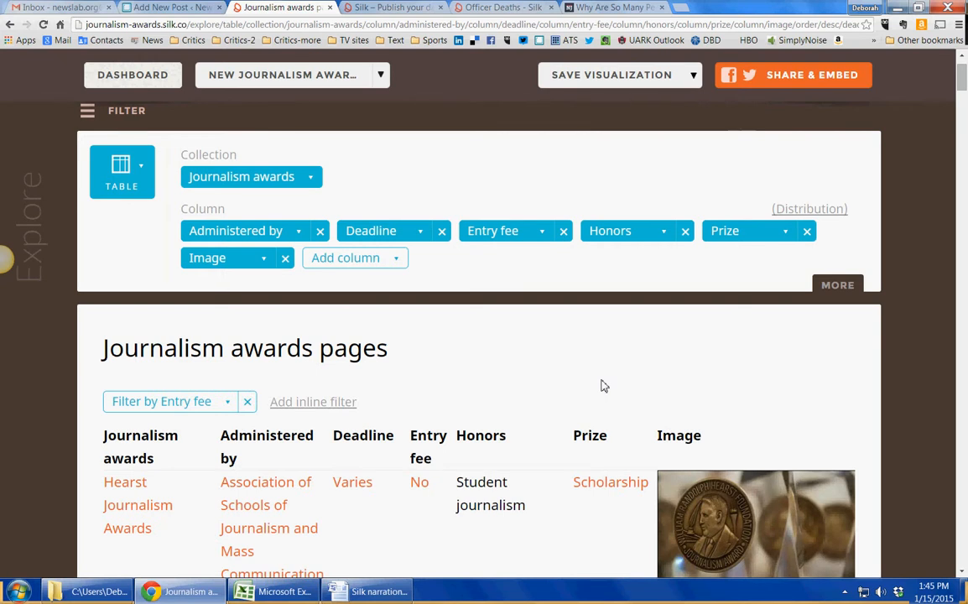
pyautogui.scroll(-4, 602, 386)
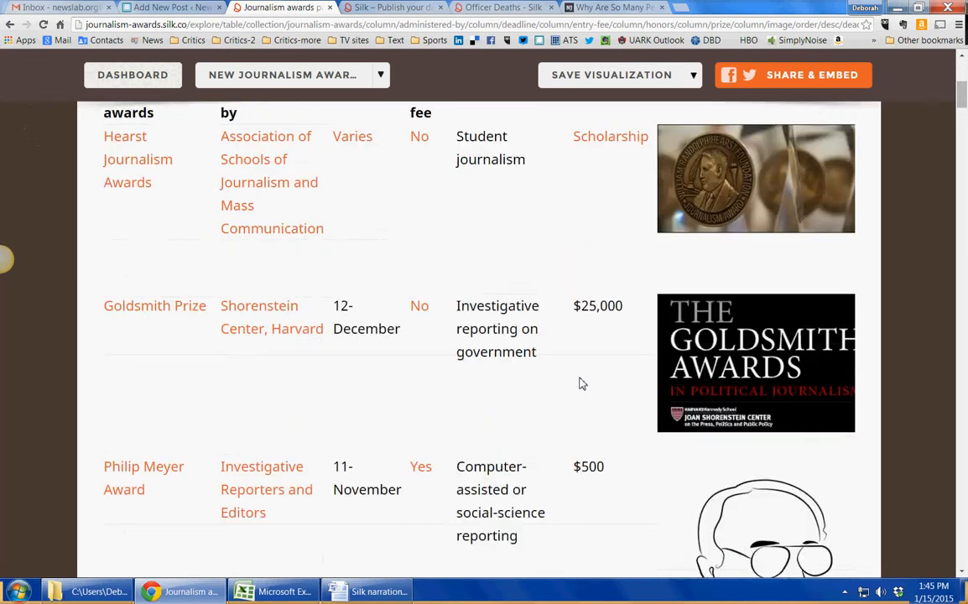
pyautogui.scroll(3, 578, 385)
pyautogui.click(366, 331)
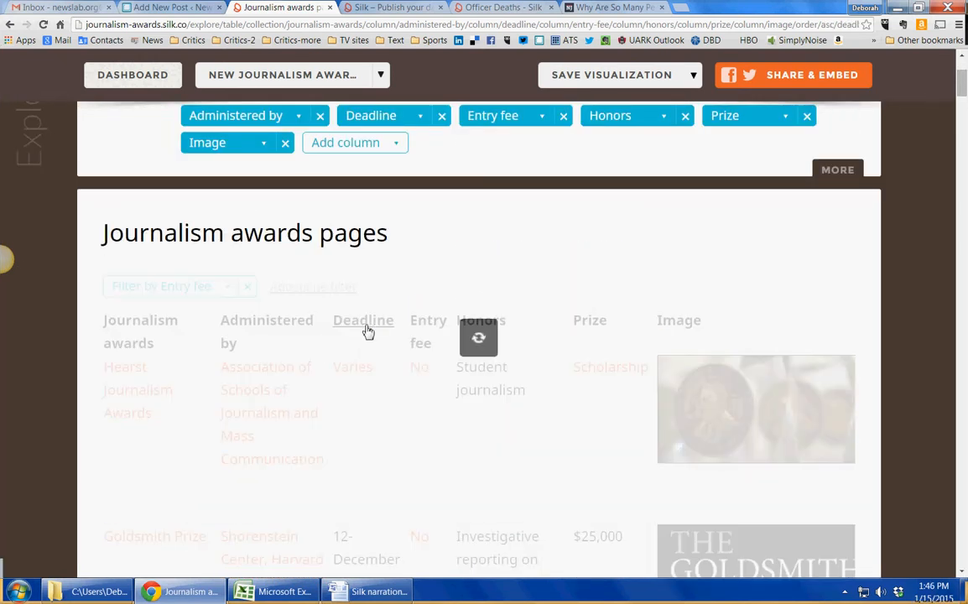
# - Scroll through the deadline-sorted rows and open the RIAS Awards page
pyautogui.scroll(-1, 527, 389)
pyautogui.scroll(-7, 528, 388)
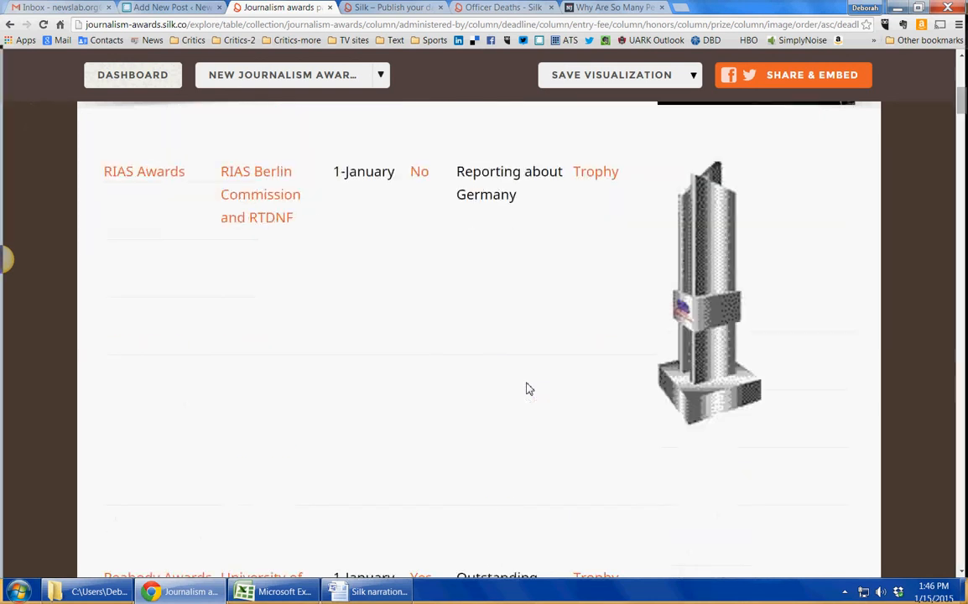
pyautogui.scroll(-5, 527, 389)
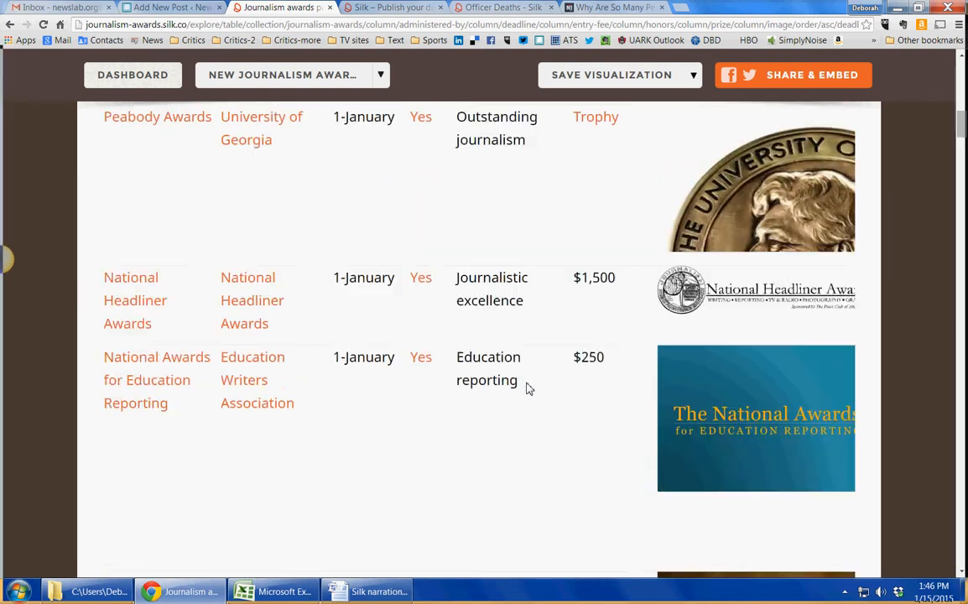
pyautogui.scroll(4, 527, 389)
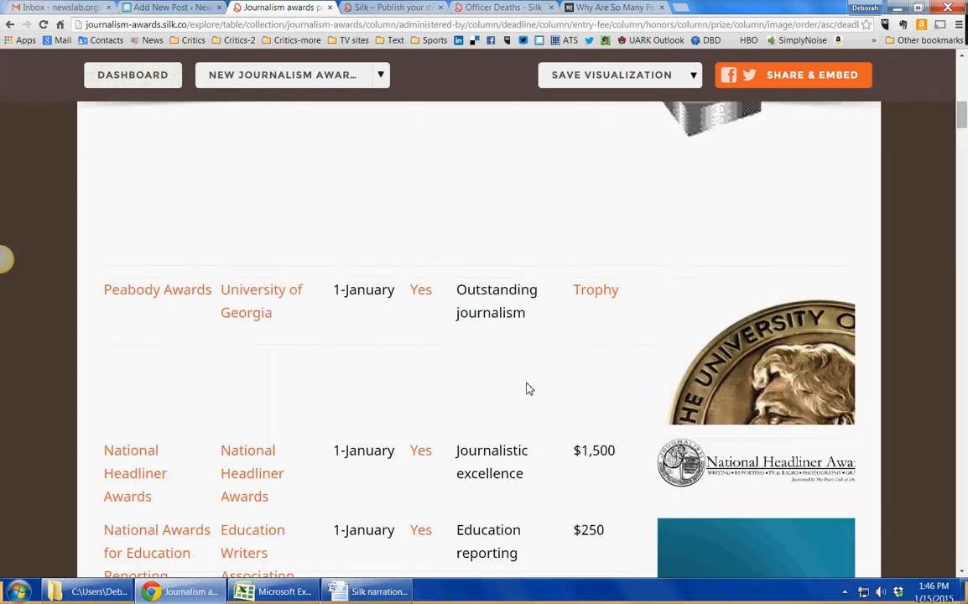
pyautogui.scroll(1, 528, 388)
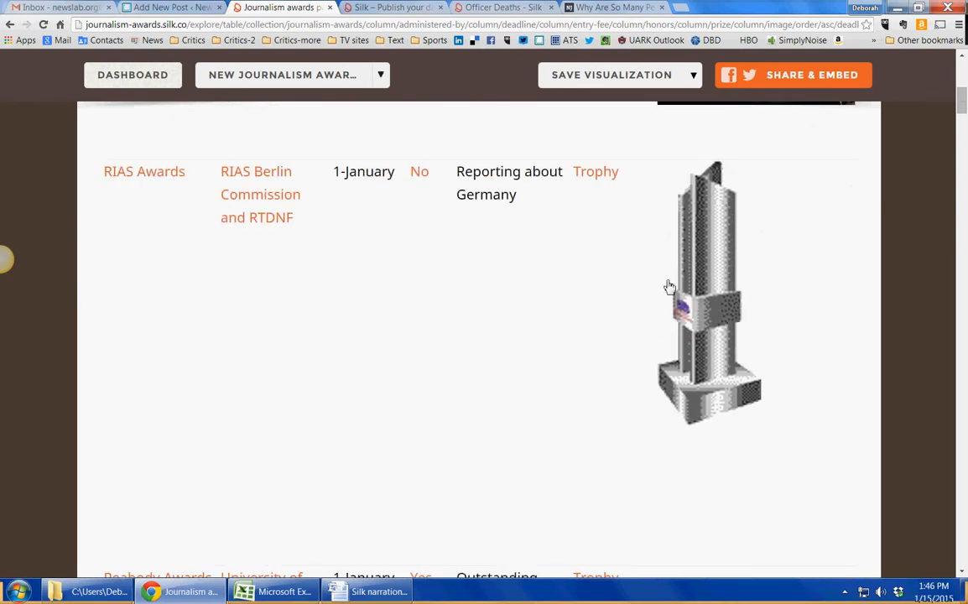
pyautogui.click(130, 175)
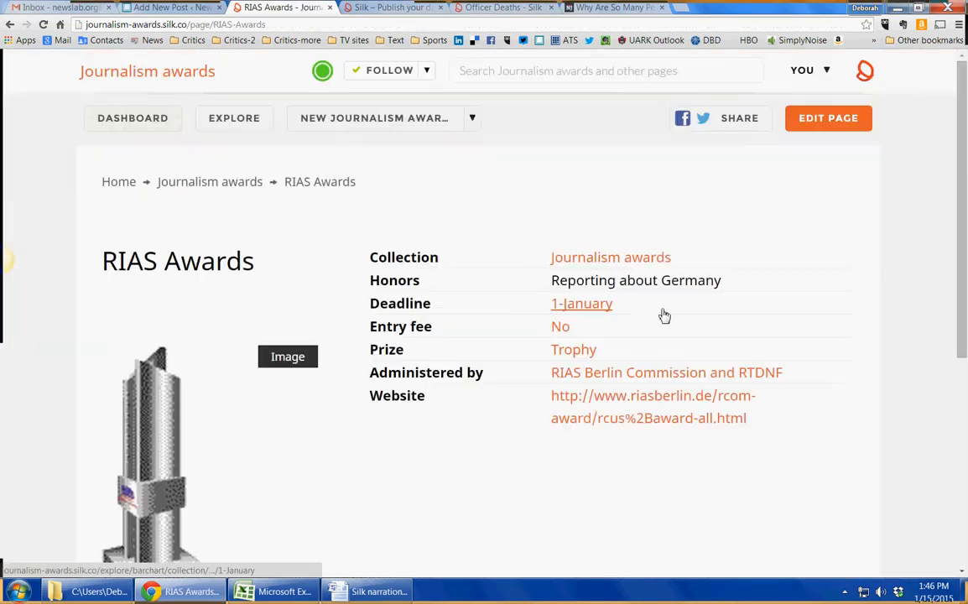
# - Edit the RIAS Awards page, reset its image to 1:1 size, and save the page
pyautogui.scroll(-1, 288, 363)
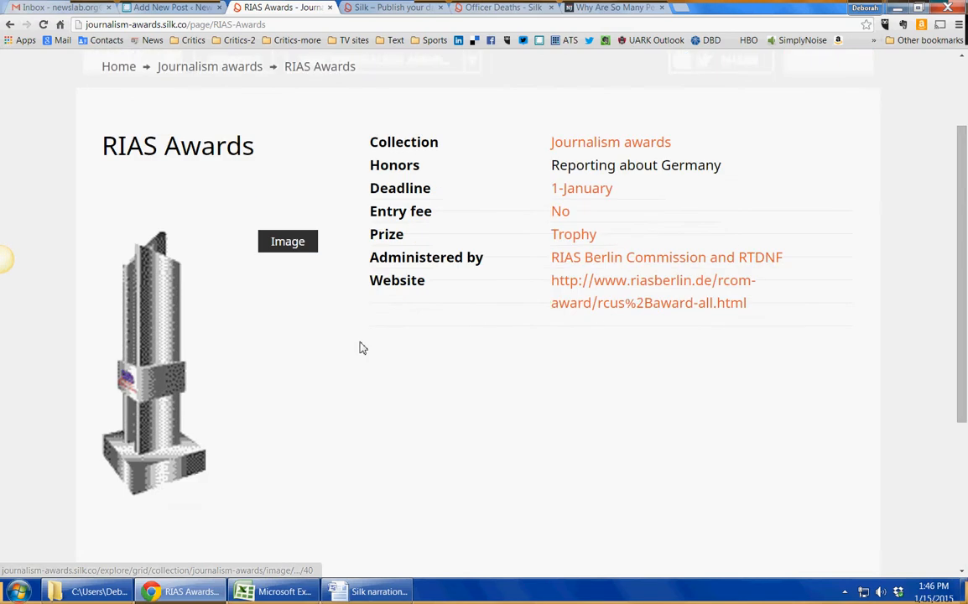
pyautogui.click(842, 66)
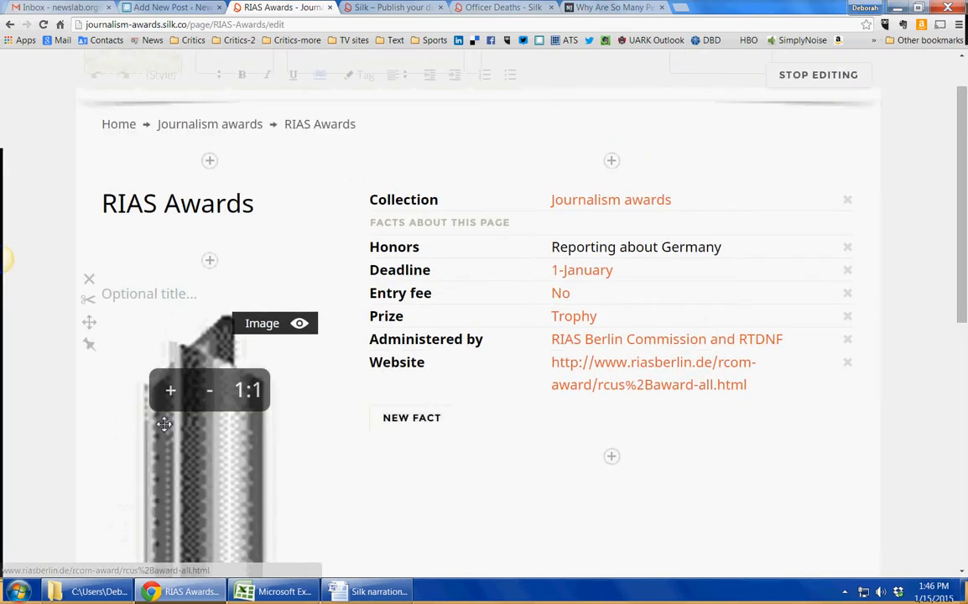
pyautogui.scroll(-2, 244, 313)
pyautogui.click(248, 288)
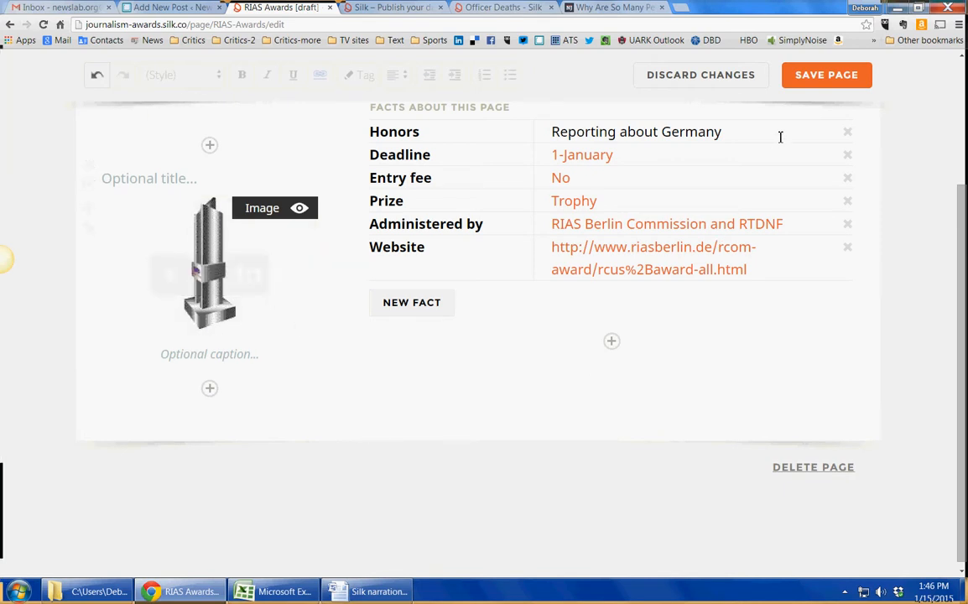
pyautogui.click(831, 76)
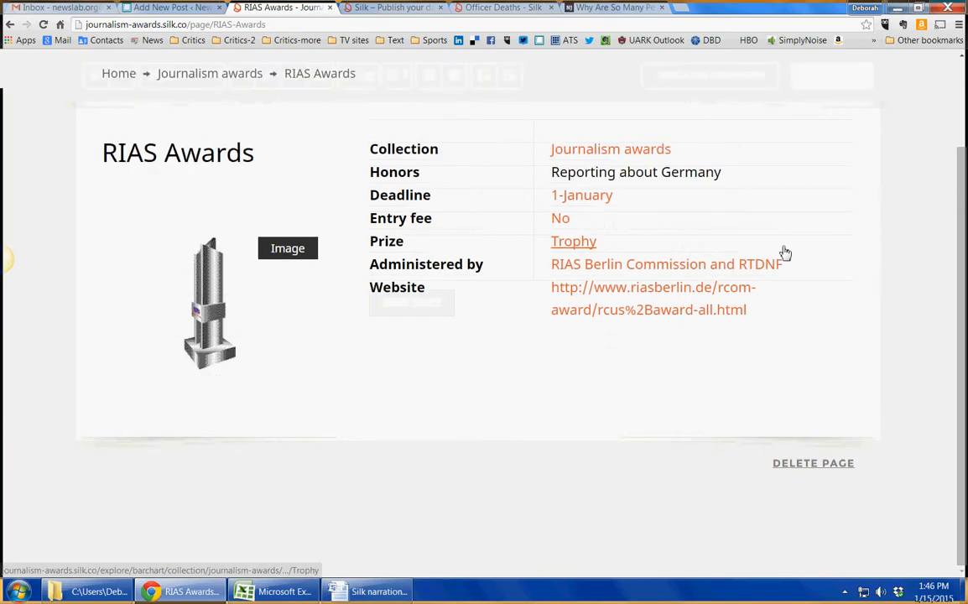
# - Go back to the Journalism awards collection and display it as a Table again
pyautogui.click(255, 90)
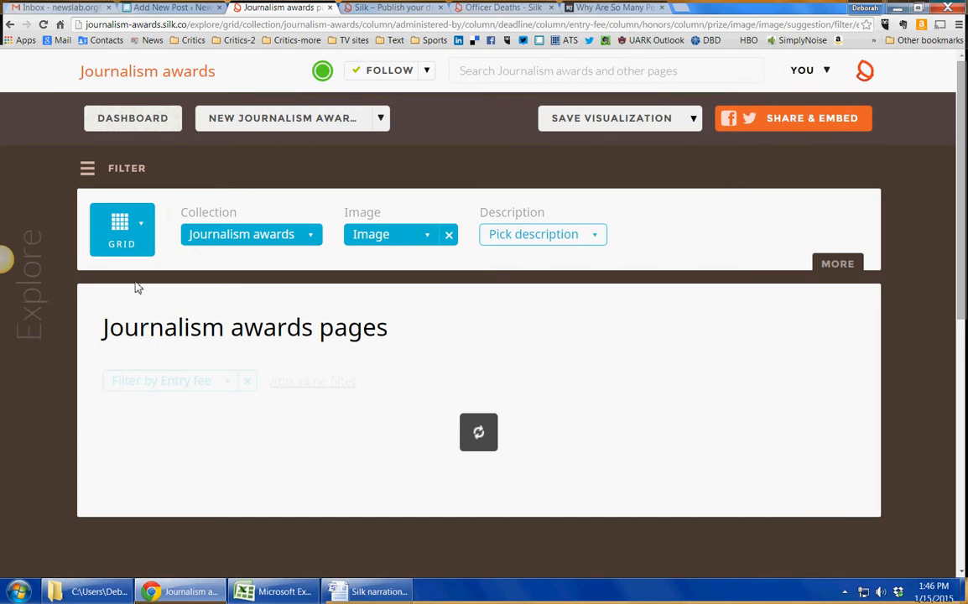
pyautogui.click(147, 243)
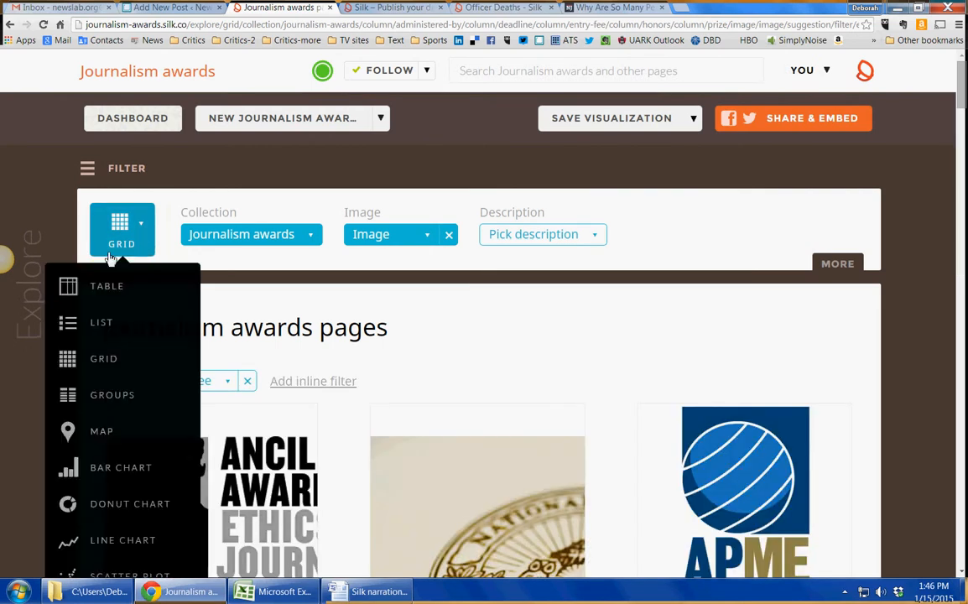
pyautogui.click(97, 282)
# - Scroll through the awards table to review each award's deadline, fee, honors and prize
pyautogui.scroll(-8, 678, 415)
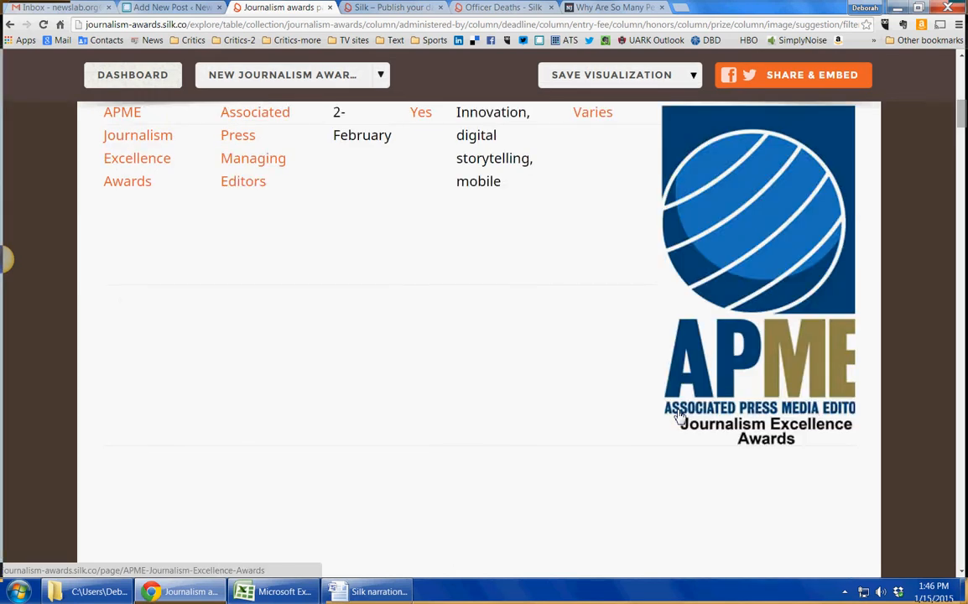
pyautogui.scroll(-3, 678, 415)
pyautogui.scroll(3, 677, 415)
pyautogui.scroll(1, 679, 415)
pyautogui.scroll(-7, 679, 416)
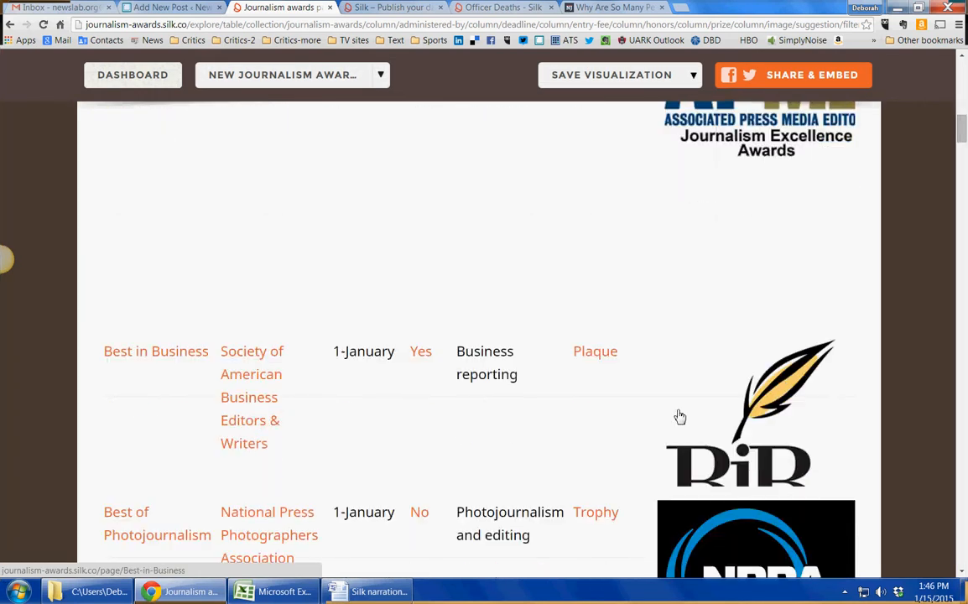
pyautogui.scroll(-7, 680, 416)
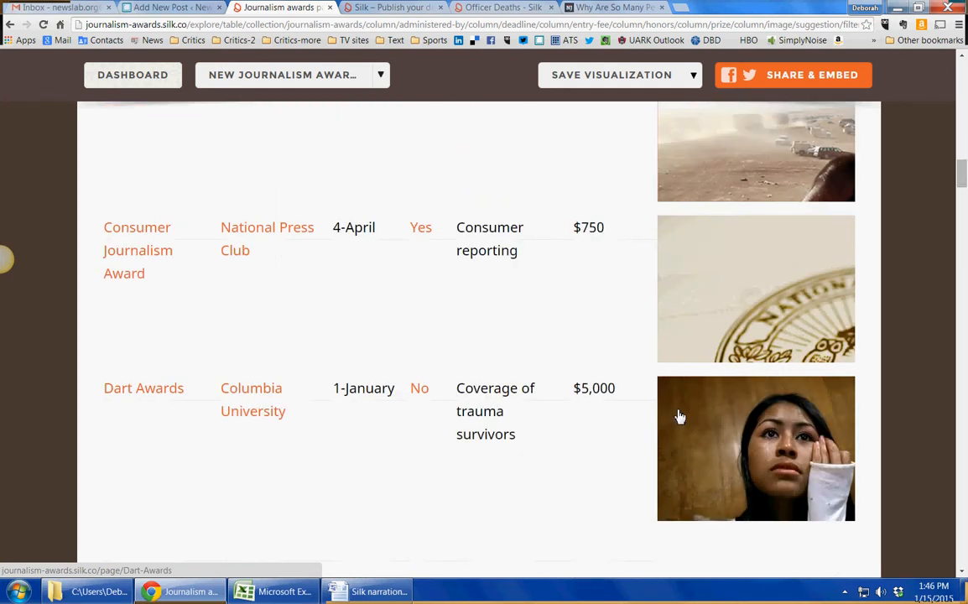
pyautogui.scroll(-3, 679, 417)
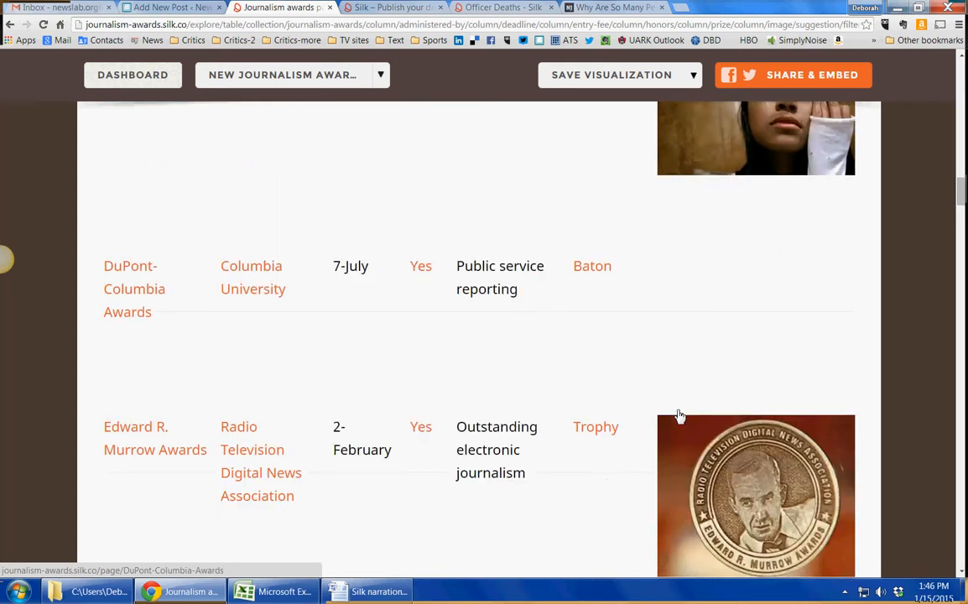
pyautogui.scroll(-5, 679, 416)
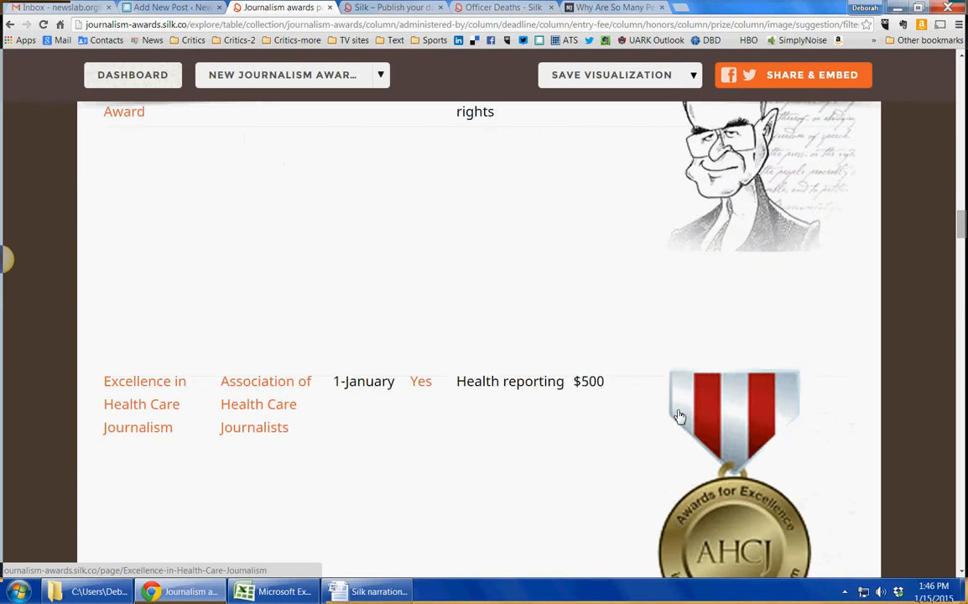
pyautogui.scroll(-4, 680, 416)
pyautogui.scroll(-10, 679, 416)
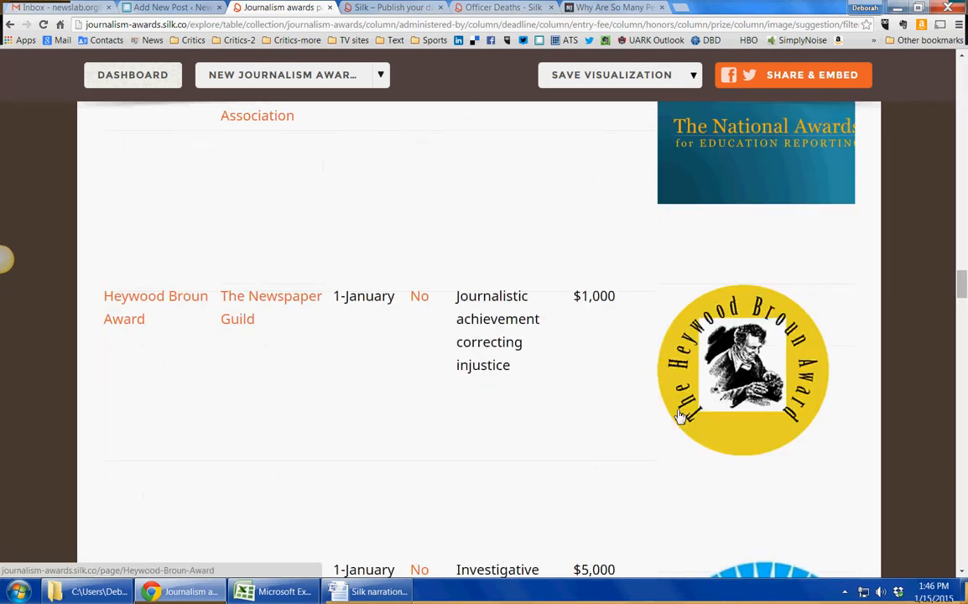
pyautogui.scroll(-8, 680, 416)
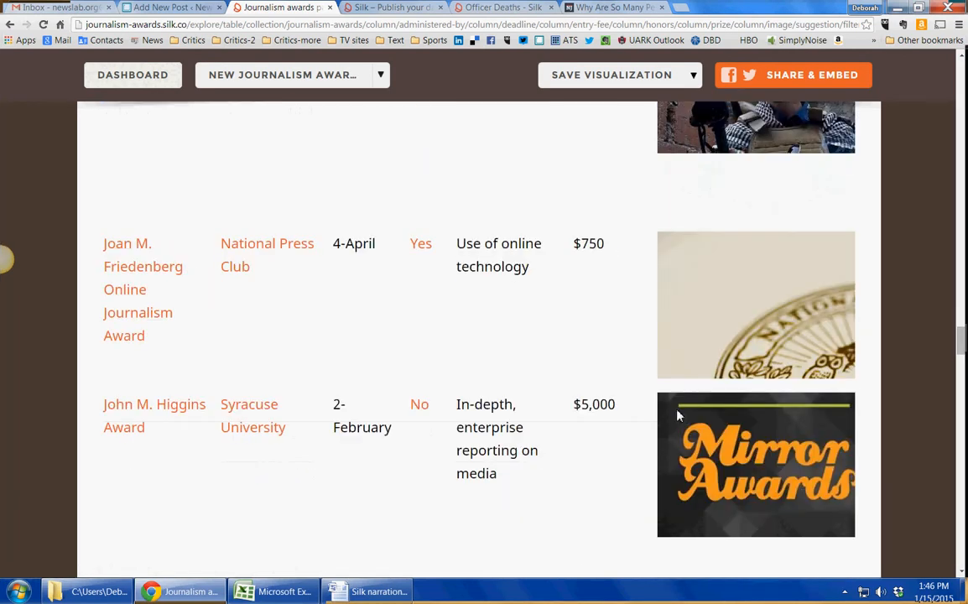
pyautogui.scroll(-12, 679, 416)
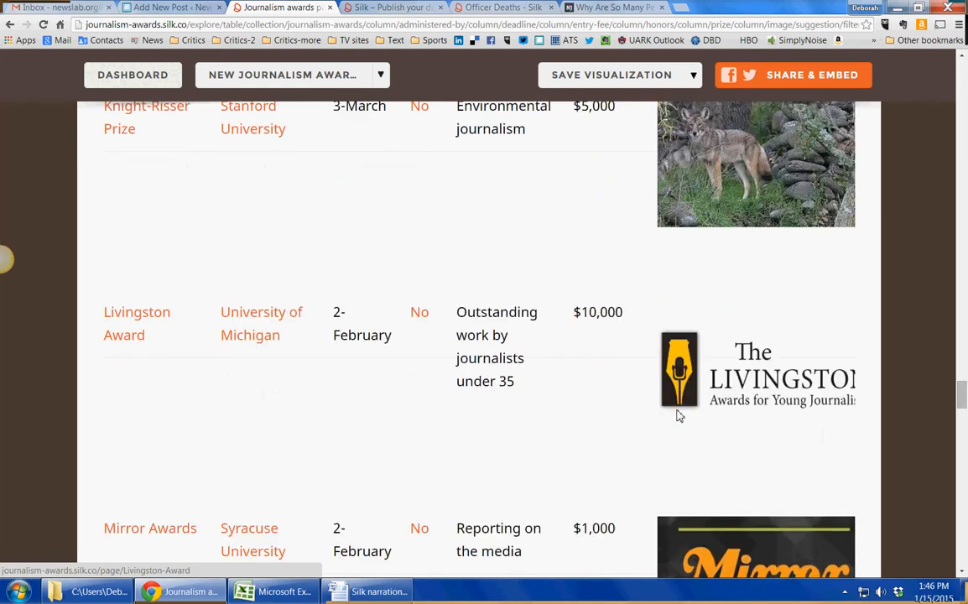
# - Scroll through the remaining award rows of the table and return to the top of the page
pyautogui.scroll(-12, 679, 416)
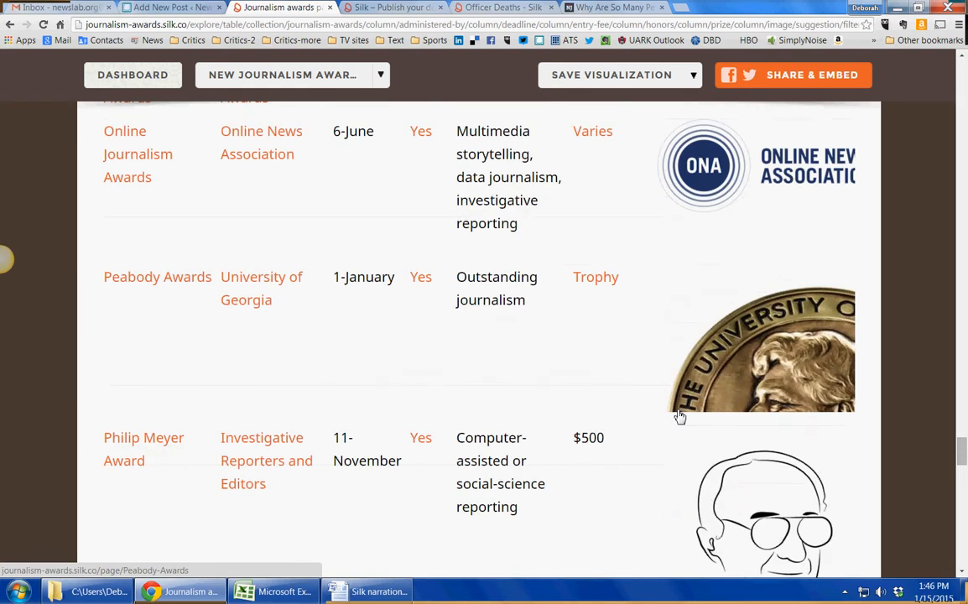
pyautogui.scroll(-2, 679, 416)
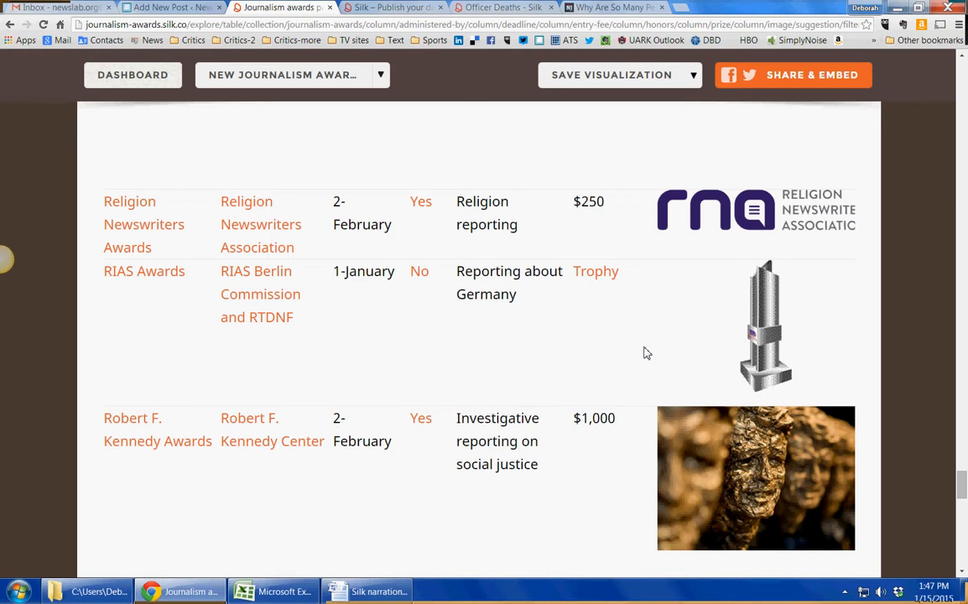
pyautogui.scroll(3, 646, 353)
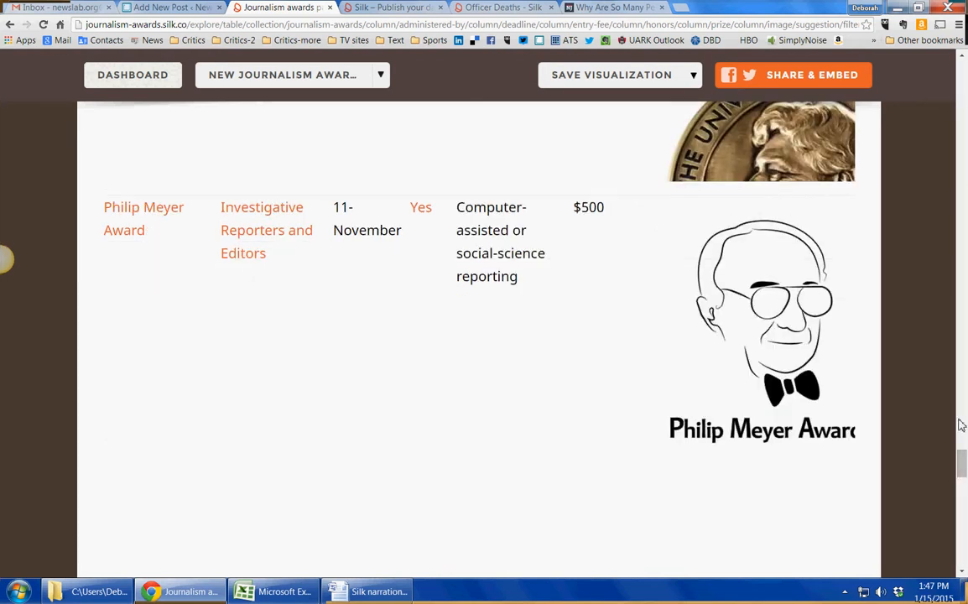
pyautogui.moveTo(962, 468); pyautogui.dragTo(962, 40)
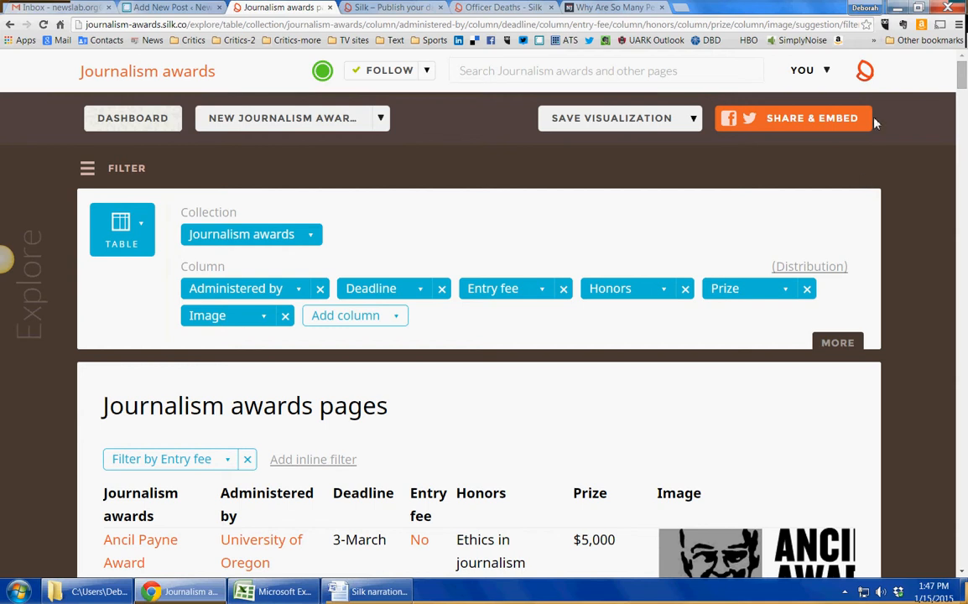
# - Open the embed options for the table view and copy the Responsive embed code to the clipboard
pyautogui.click(791, 120)
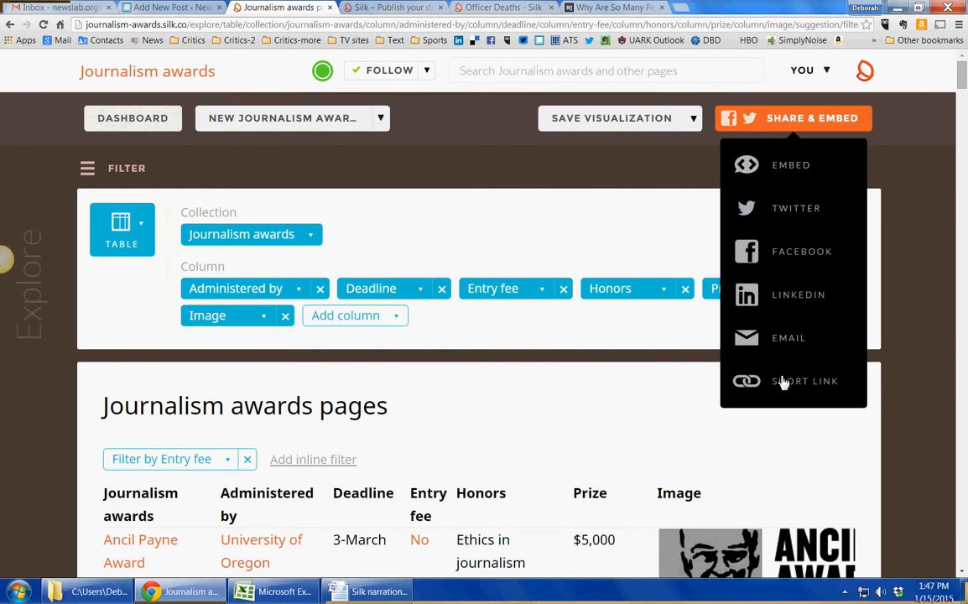
pyautogui.click(793, 161)
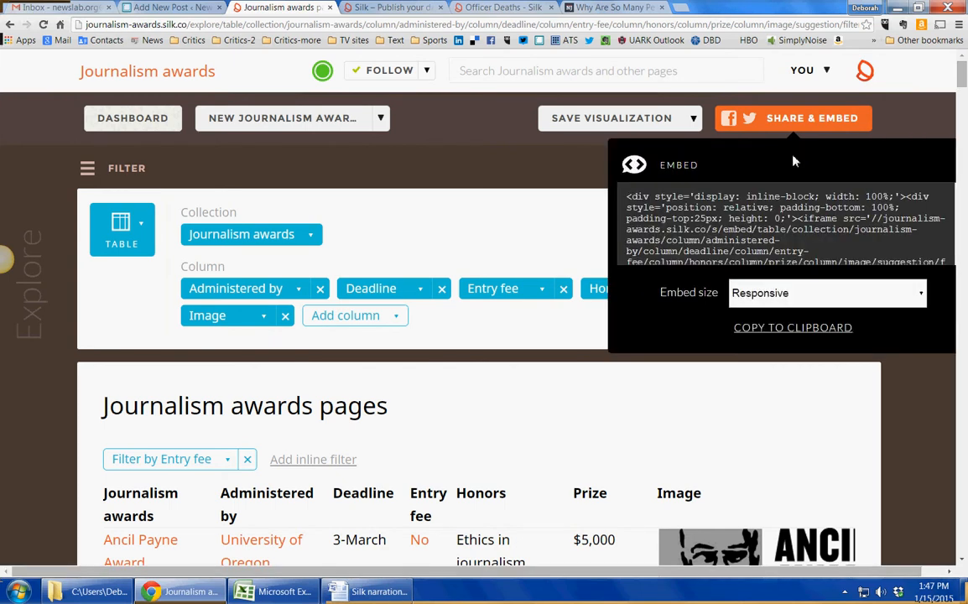
pyautogui.scroll(-2, 780, 220)
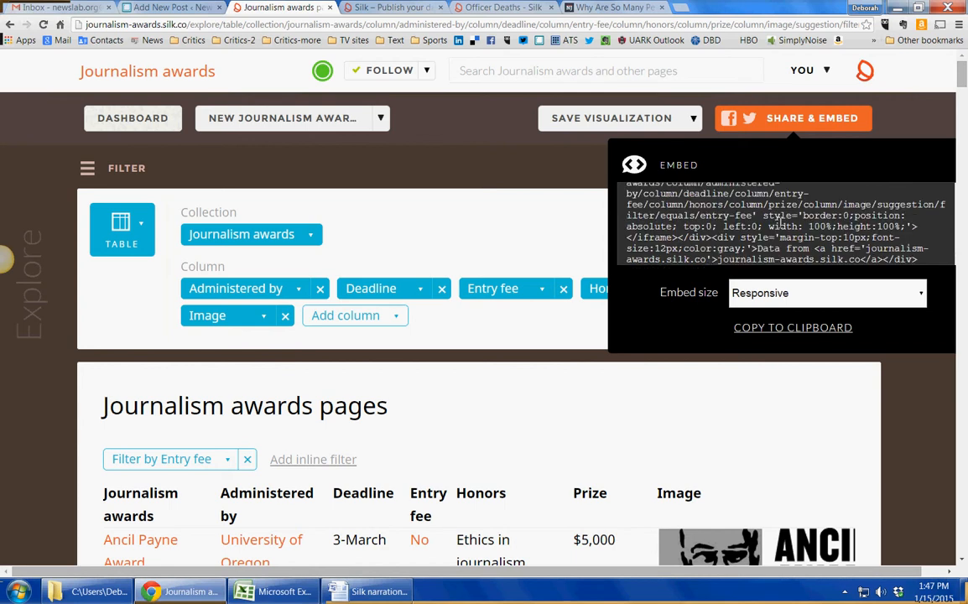
pyautogui.scroll(-1, 780, 220)
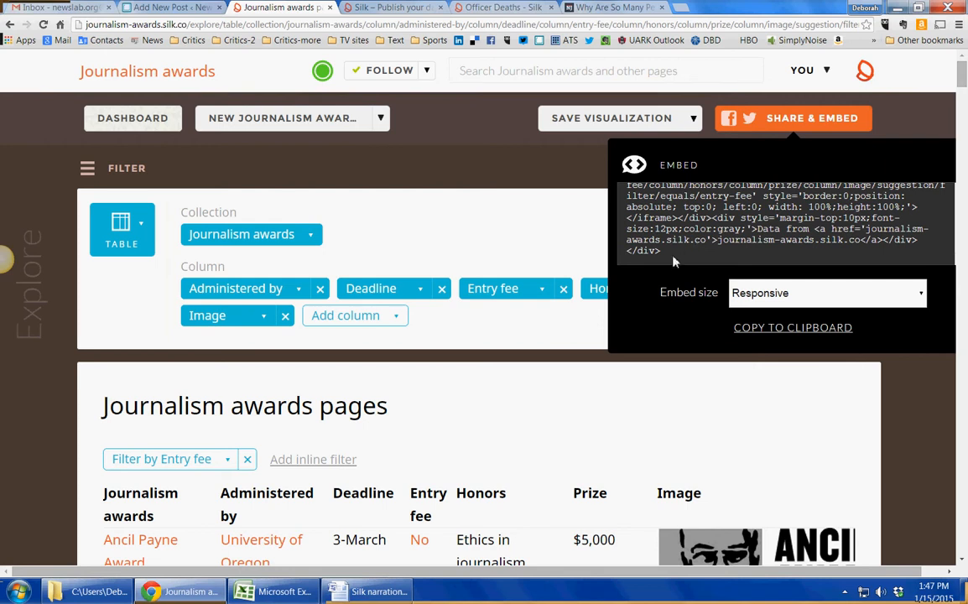
pyautogui.click(918, 298)
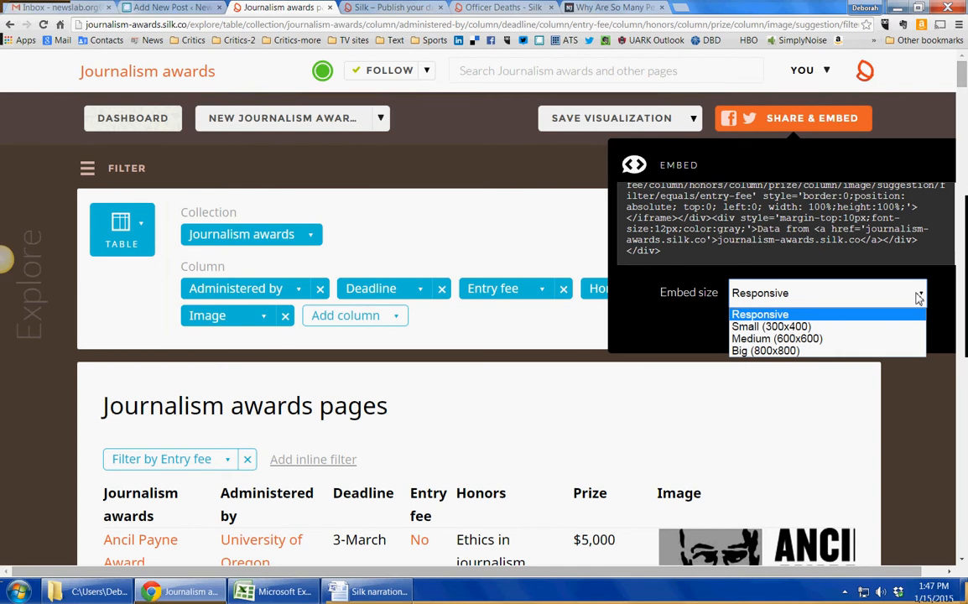
pyautogui.click(918, 297)
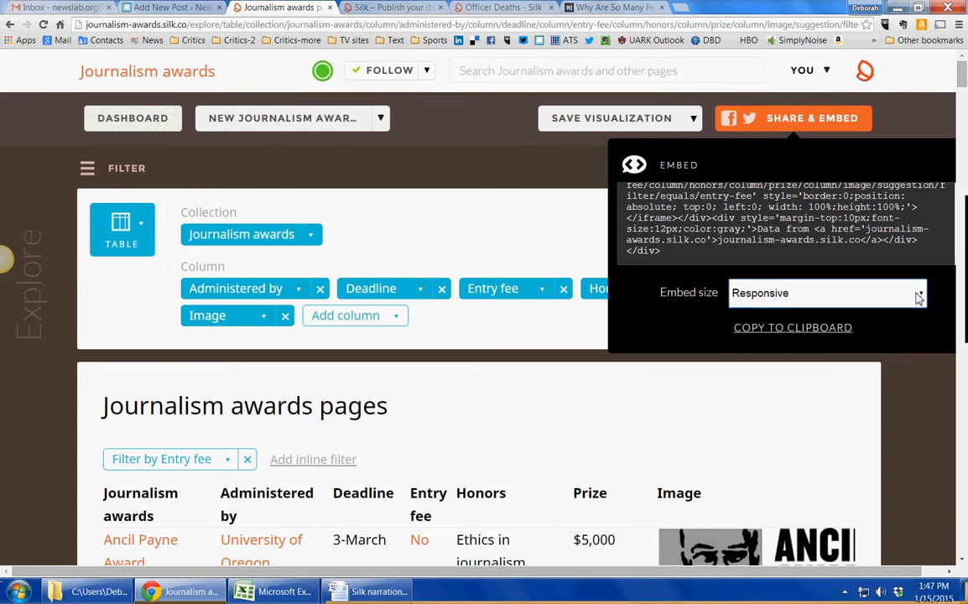
pyautogui.click(820, 333)
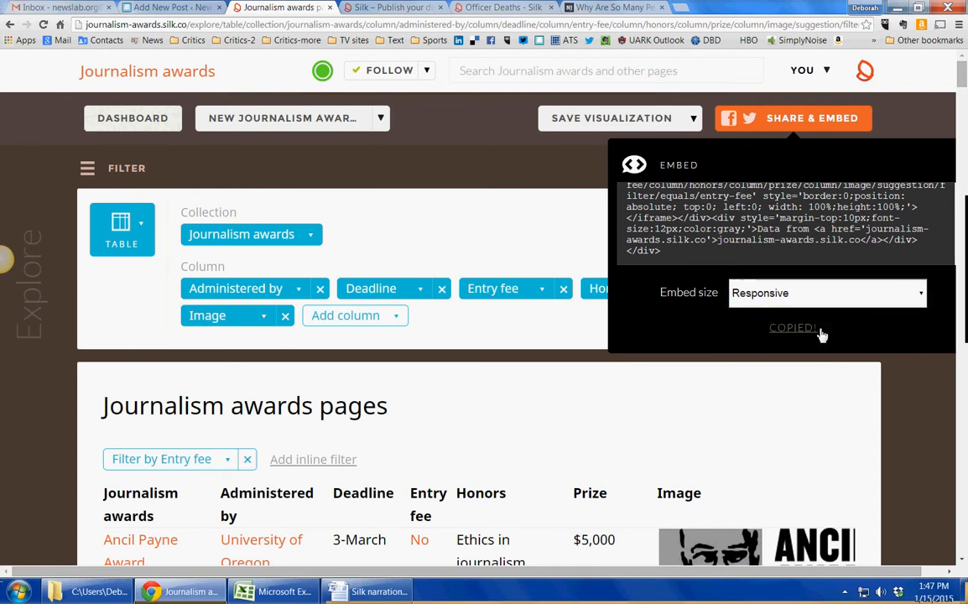
# - In the WordPress 'Journalism awards and prizes' post, paste the embed code into the Text editor, switch to Visual, and preview the post
pyautogui.click(155, 9)
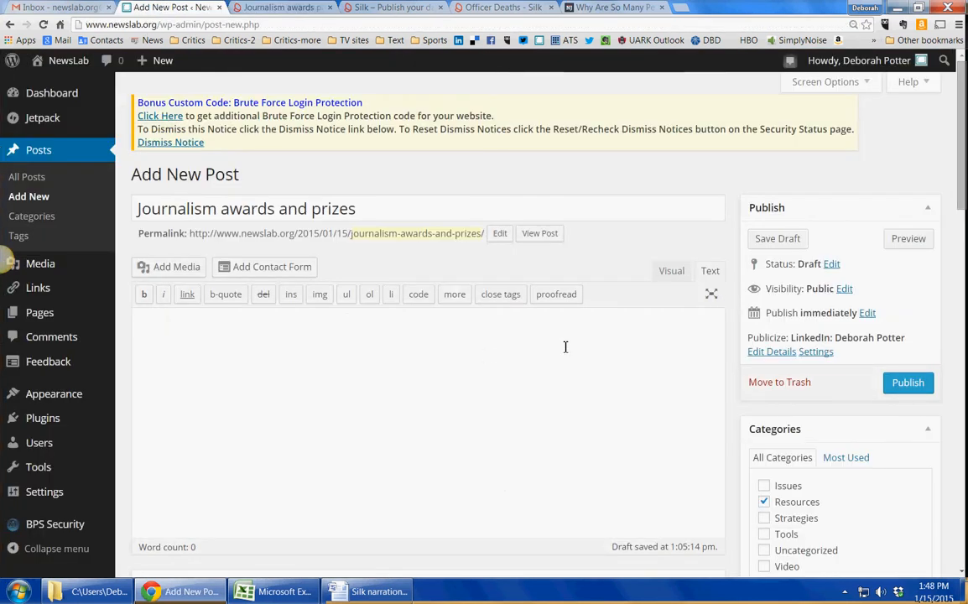
pyautogui.hotkey('ctrl', 'v')
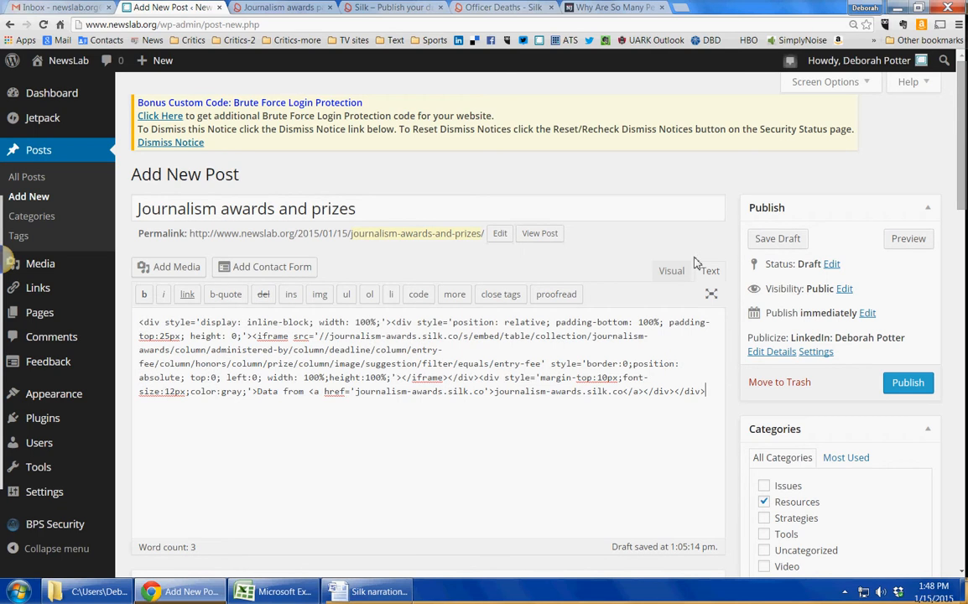
pyautogui.click(671, 271)
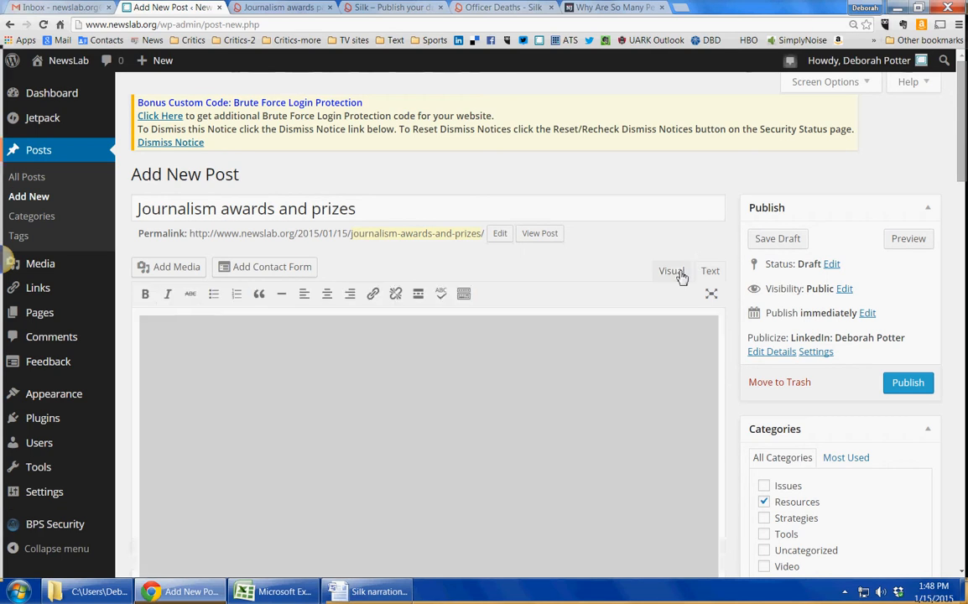
pyautogui.click(906, 241)
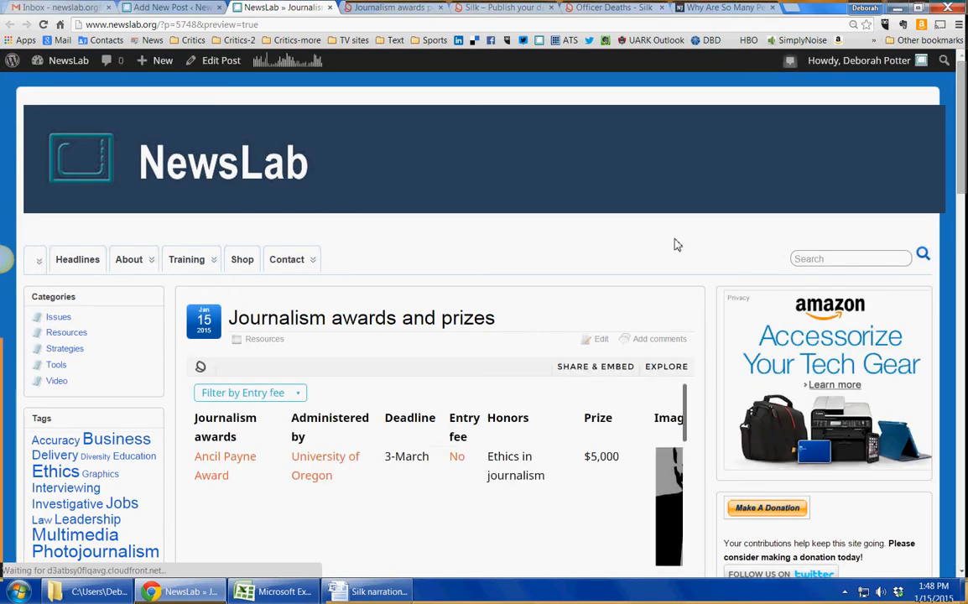
# - Sort the embedded awards table in the post preview by Entry fee
pyautogui.scroll(-2, 687, 320)
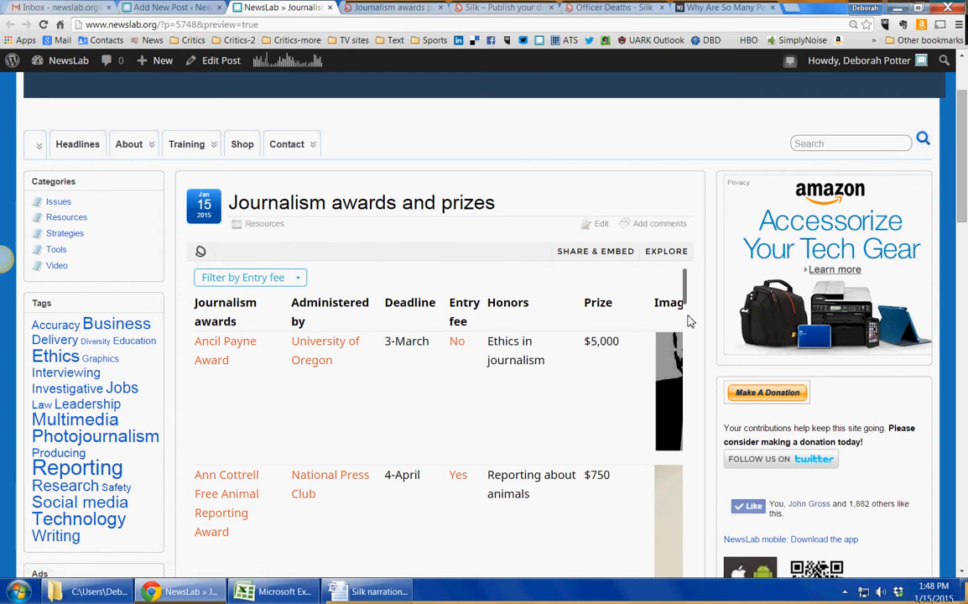
pyautogui.scroll(-3, 687, 320)
pyautogui.scroll(2, 687, 319)
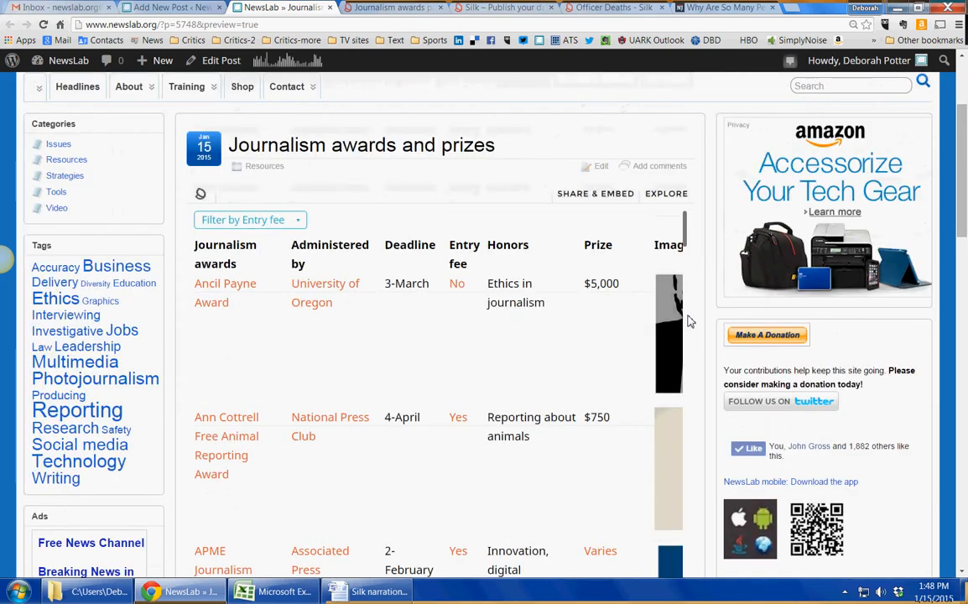
pyautogui.click(467, 264)
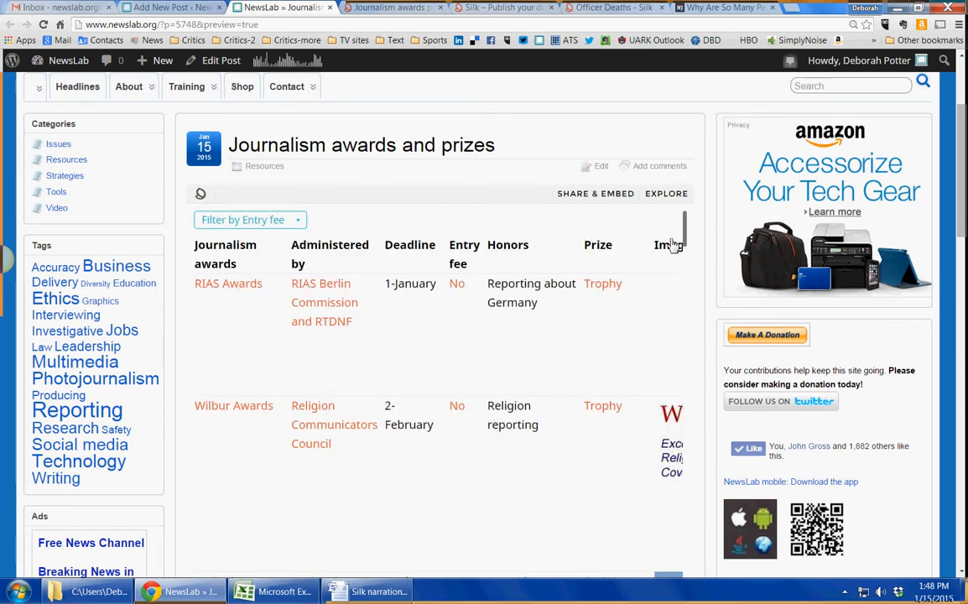
# - Open the embedded table in Silk through Explore and scroll through its rows
pyautogui.click(671, 196)
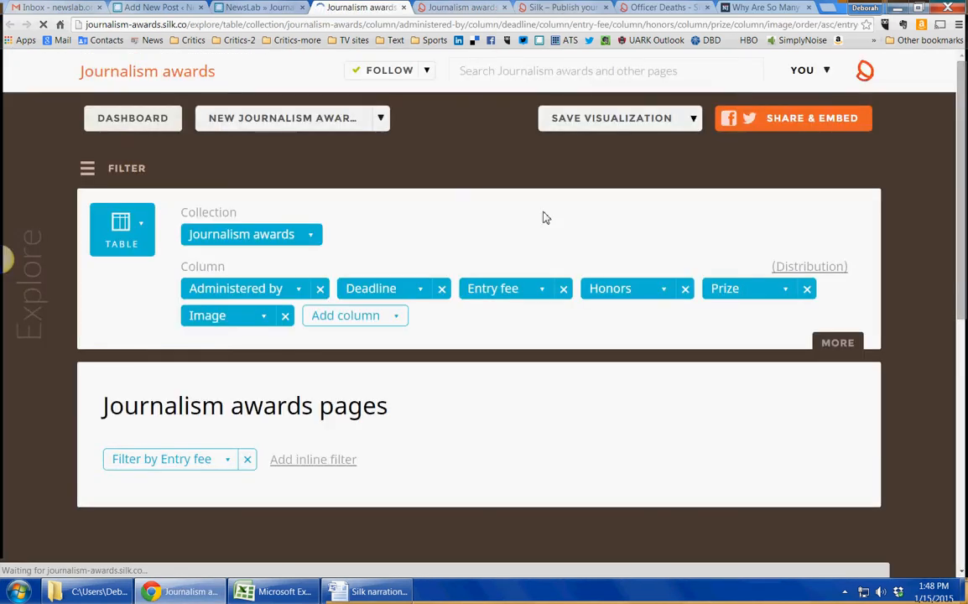
pyautogui.scroll(-2, 622, 224)
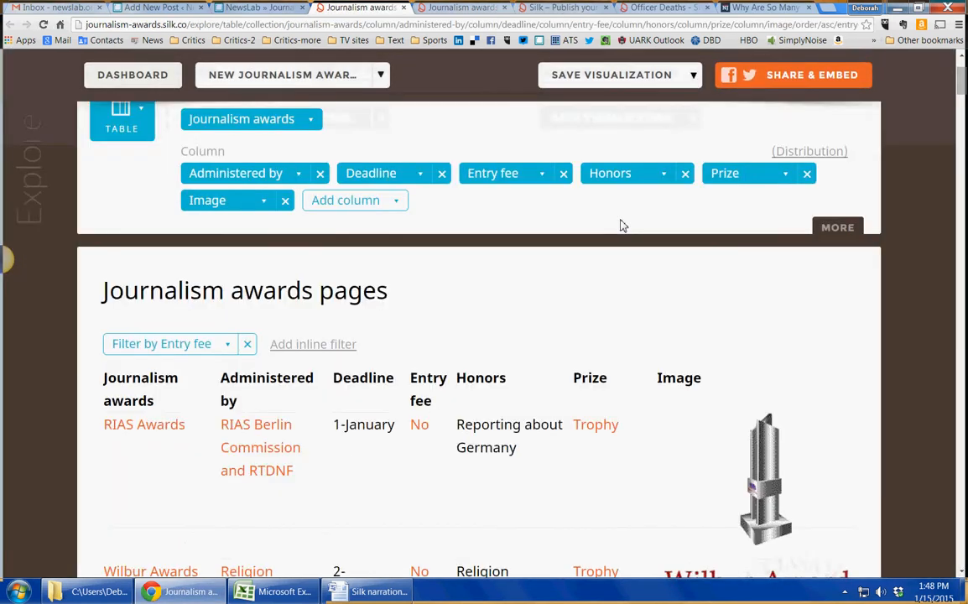
pyautogui.scroll(-1, 622, 225)
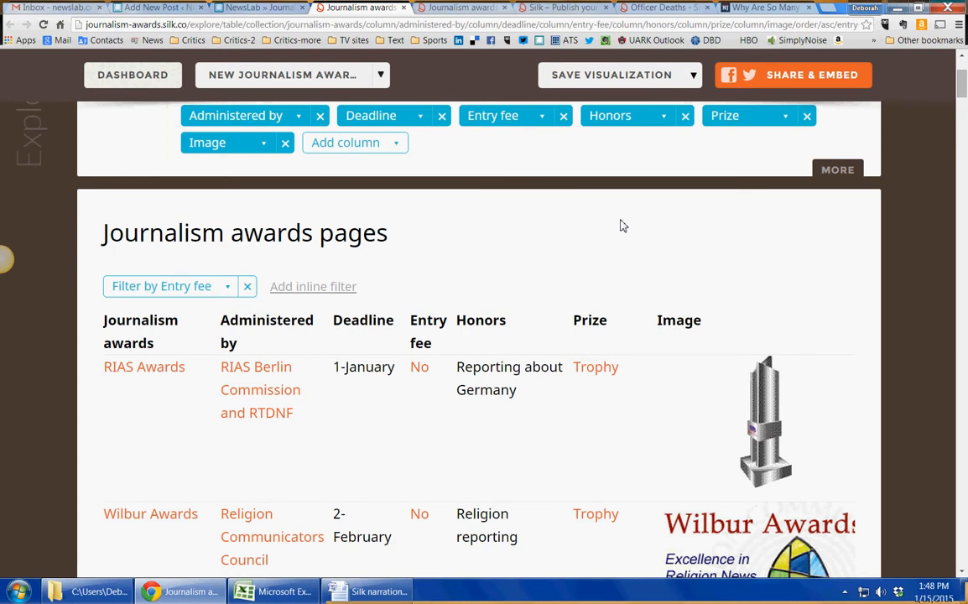
pyautogui.scroll(3, 621, 225)
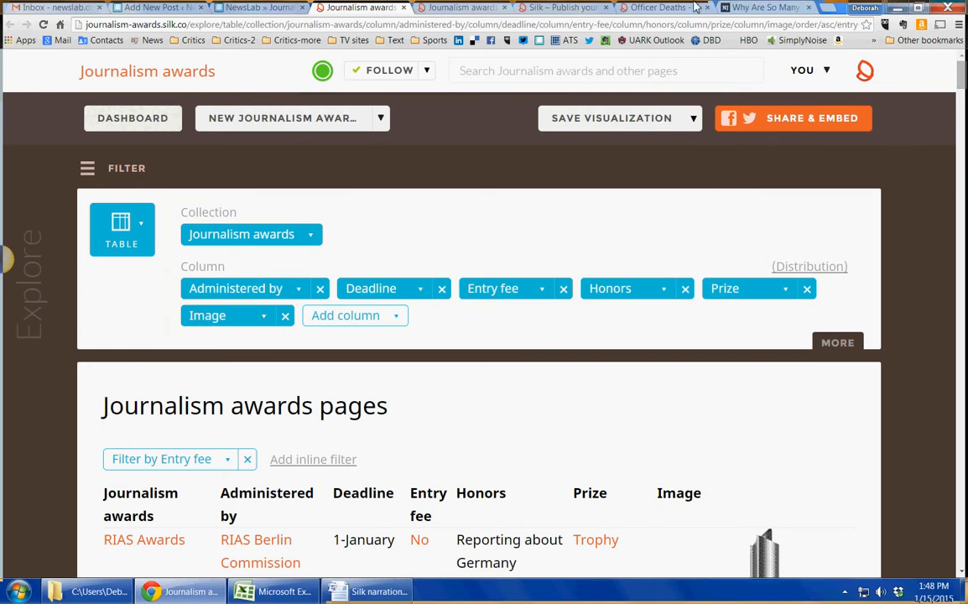
# - In the National Journal article tab, filter the embedded Silk executions map by State to Texas, US
pyautogui.click(738, 8)
pyautogui.scroll(9, 924, 327)
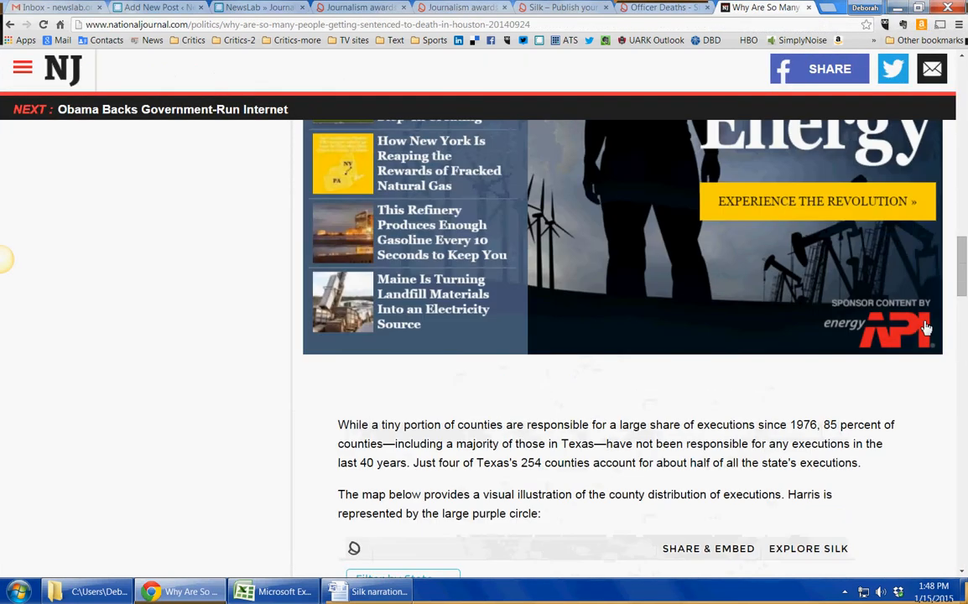
pyautogui.scroll(10, 924, 327)
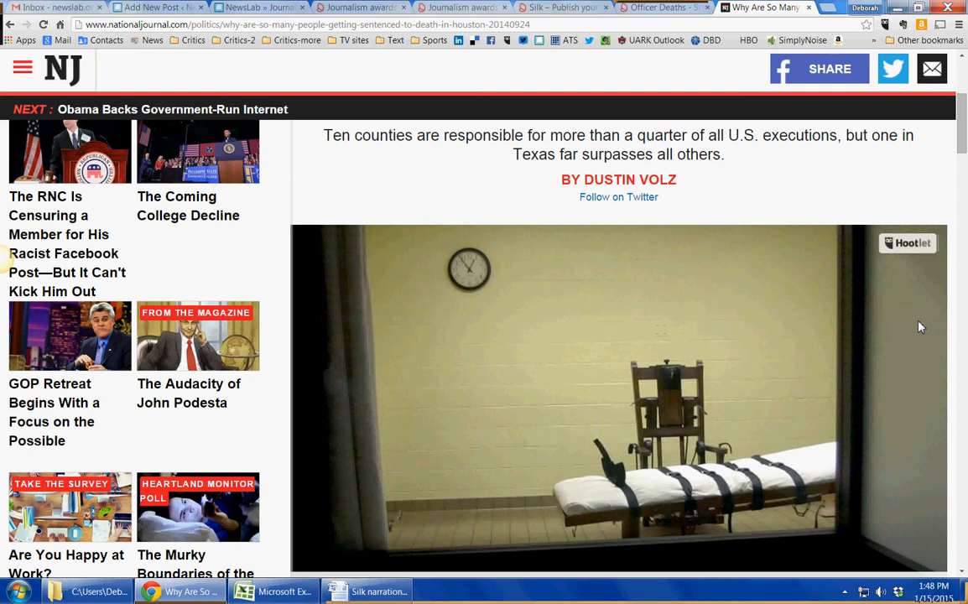
pyautogui.scroll(-10, 920, 327)
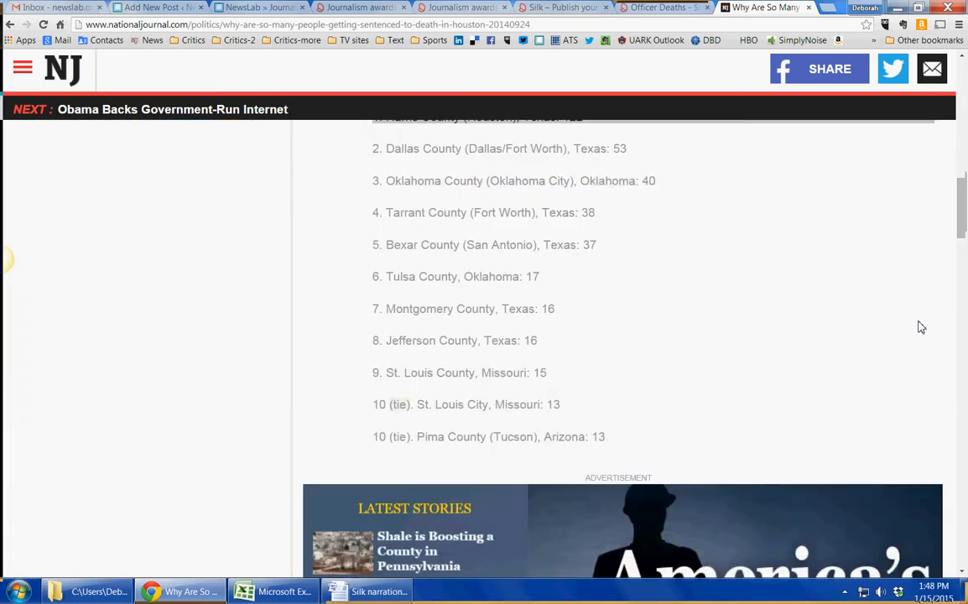
pyautogui.scroll(-8, 920, 327)
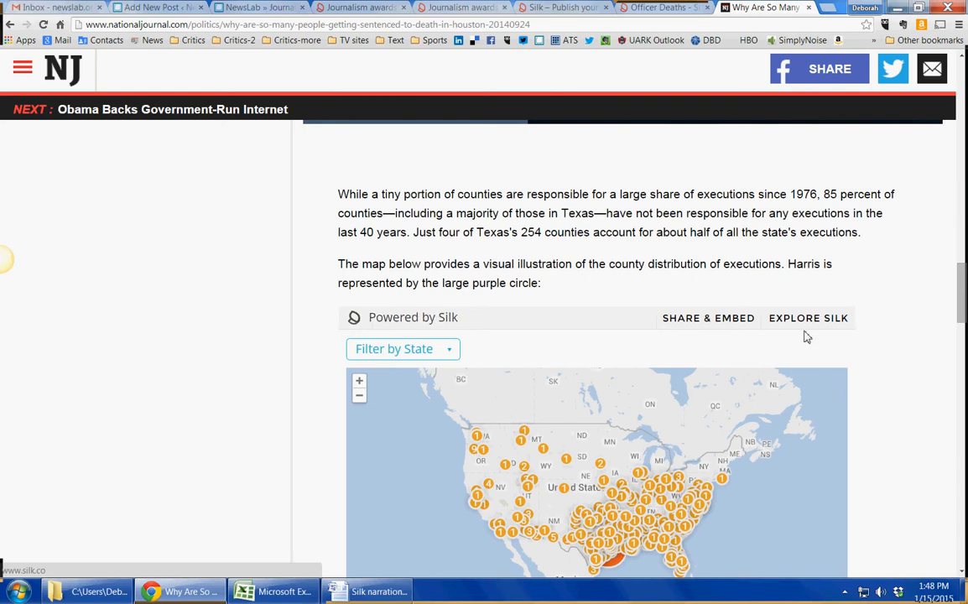
pyautogui.scroll(-2, 869, 344)
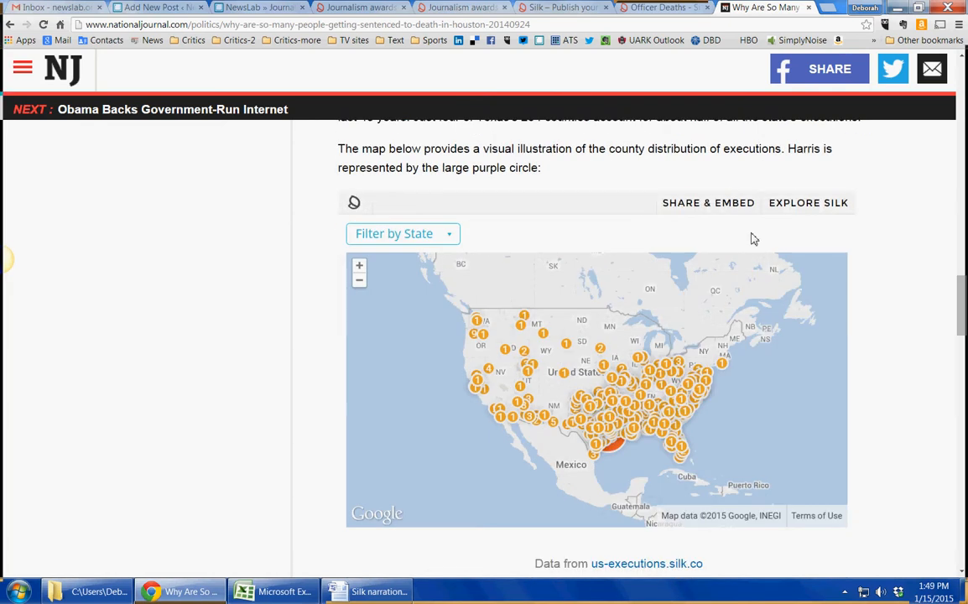
pyautogui.click(457, 241)
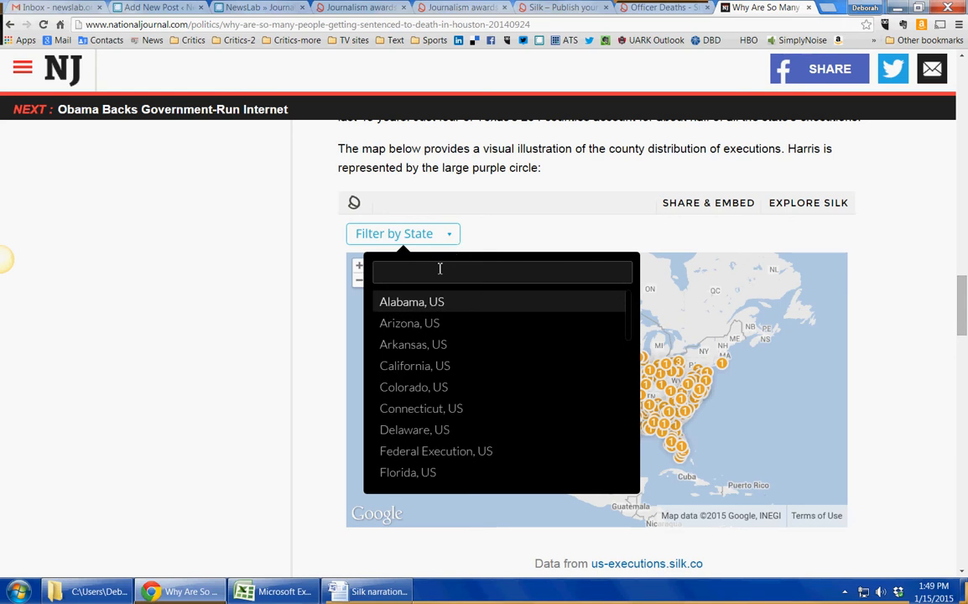
pyautogui.write('t')
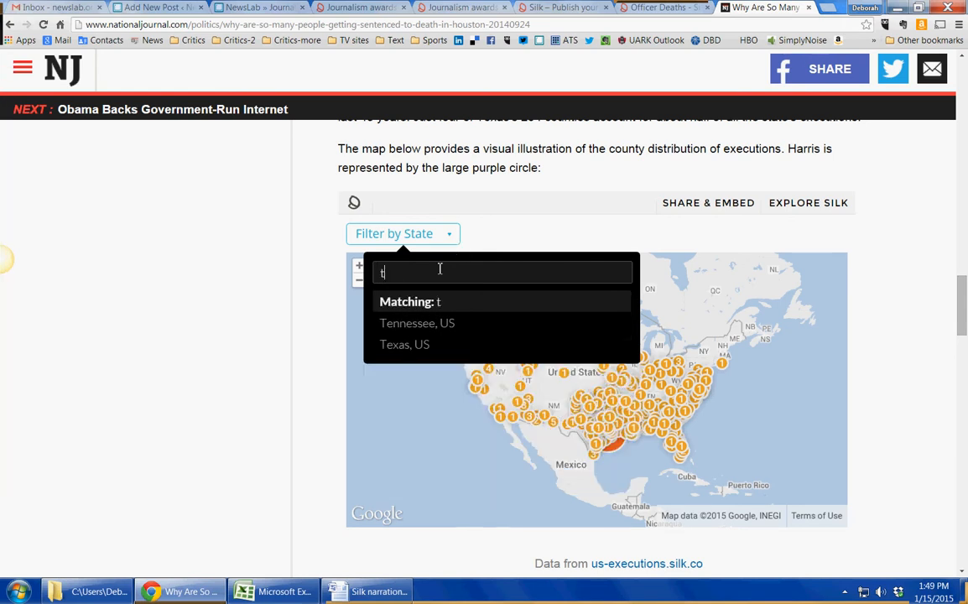
pyautogui.click(404, 350)
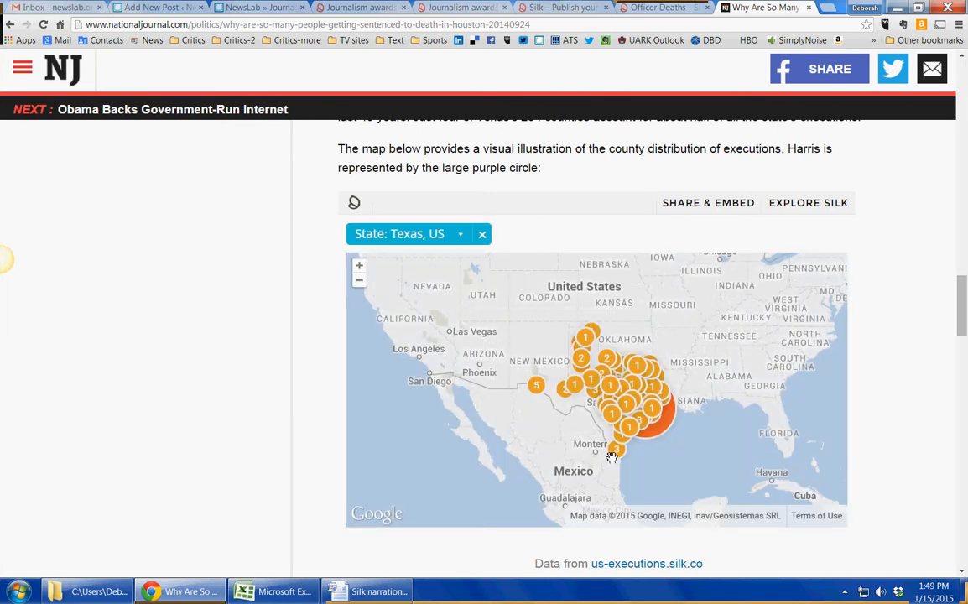
pyautogui.moveTo(654, 423)
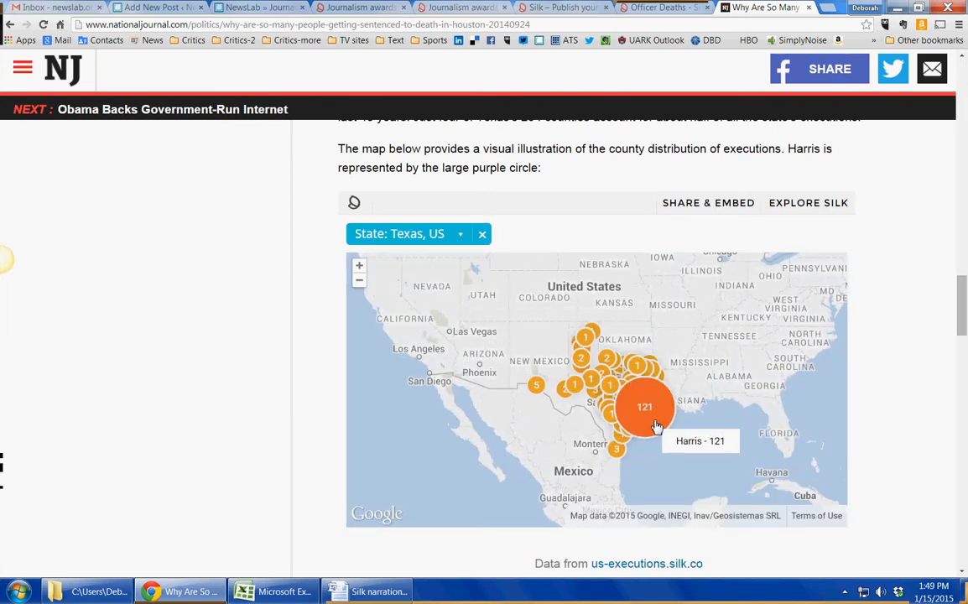